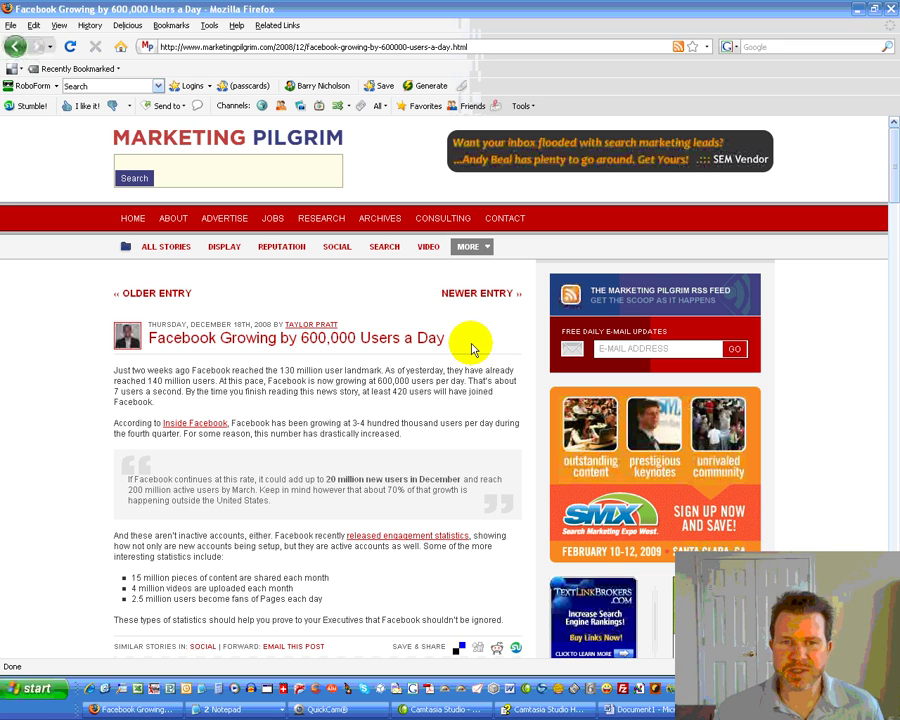
Step: Select the article title 'Facebook Growing by 600,000 Users a Day' on the Firefox page
{"action": "left_click_drag", "start_coordinate": [473, 349], "coordinate": [155, 355]}
{"action": "key", "text": "ctrl+c"}
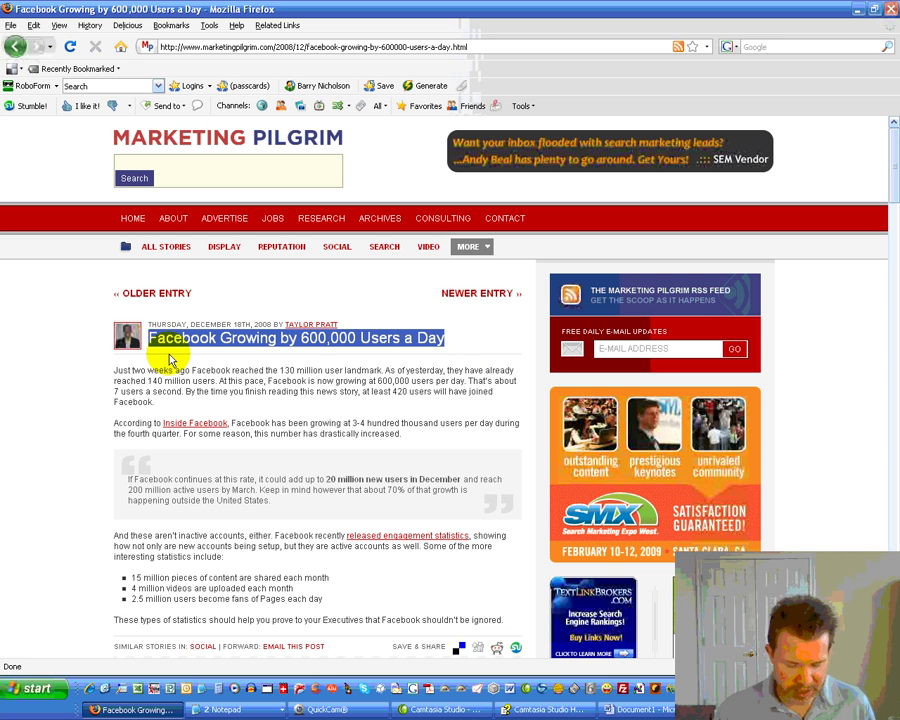
{"action": "right_click", "coordinate": [190, 341]}
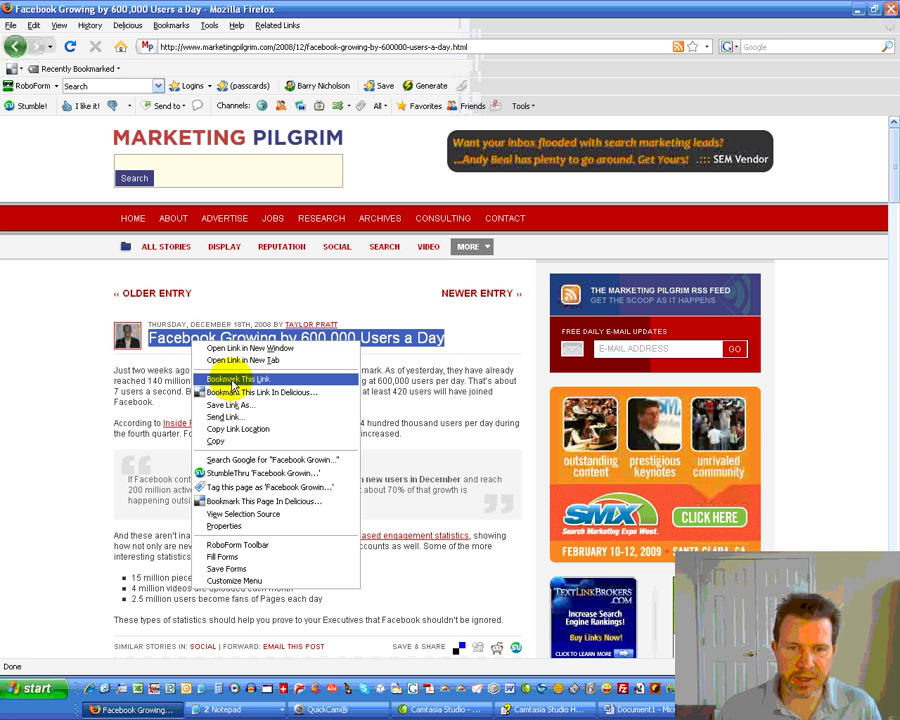
{"action": "key", "text": "Escape"}
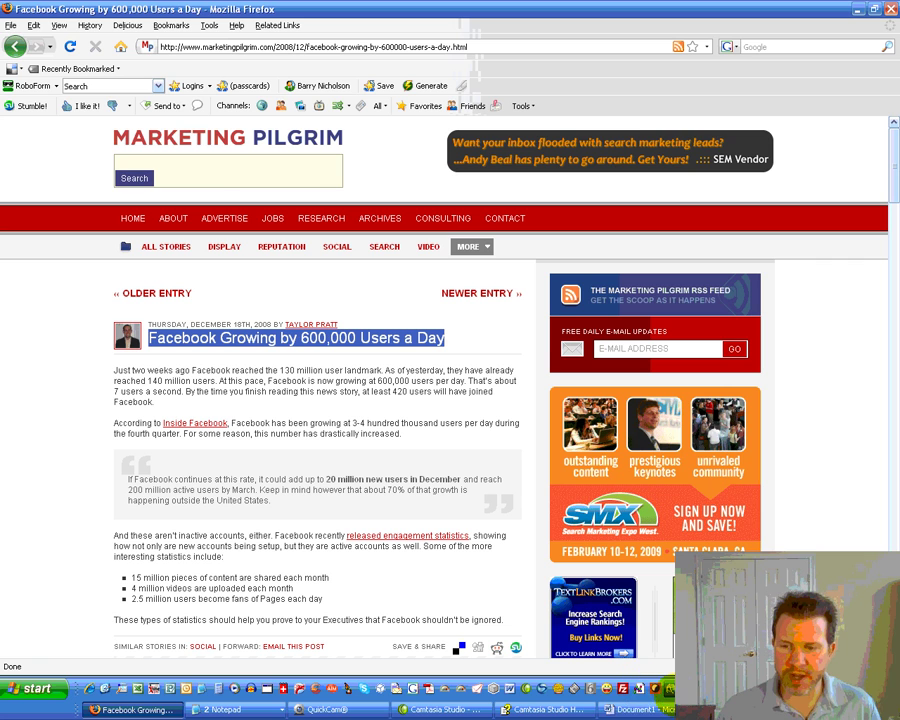
Step: Clear all existing content from the Word document and add a blank line
{"action": "left_click", "coordinate": [640, 710]}
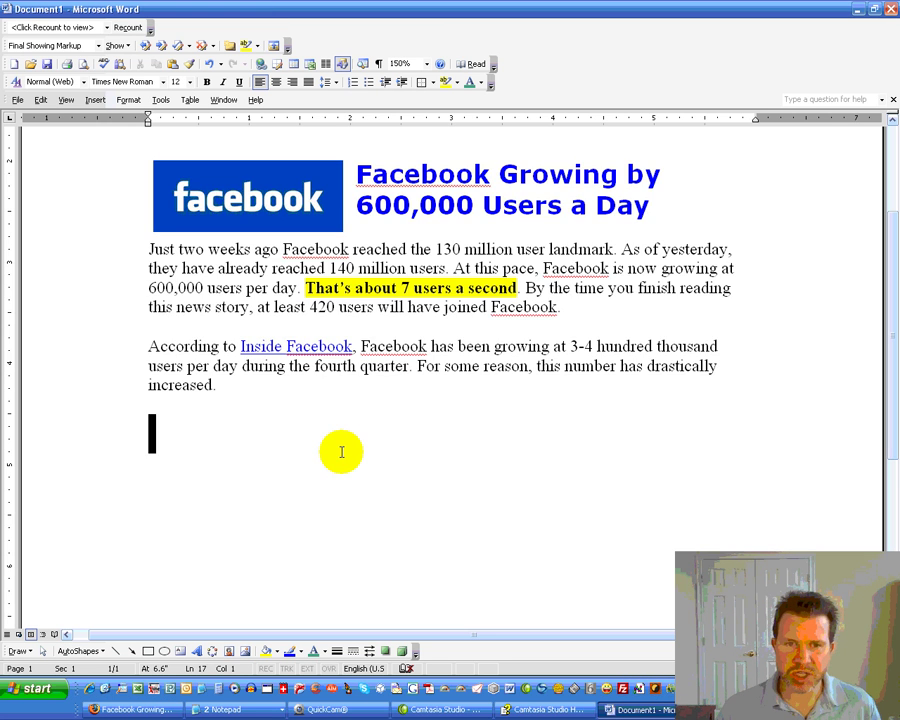
{"action": "key", "text": "ctrl+a"}
{"action": "key", "text": "Delete"}
{"action": "key", "text": "Return"}
{"action": "key", "text": "Return"}
{"action": "key", "text": "Return"}
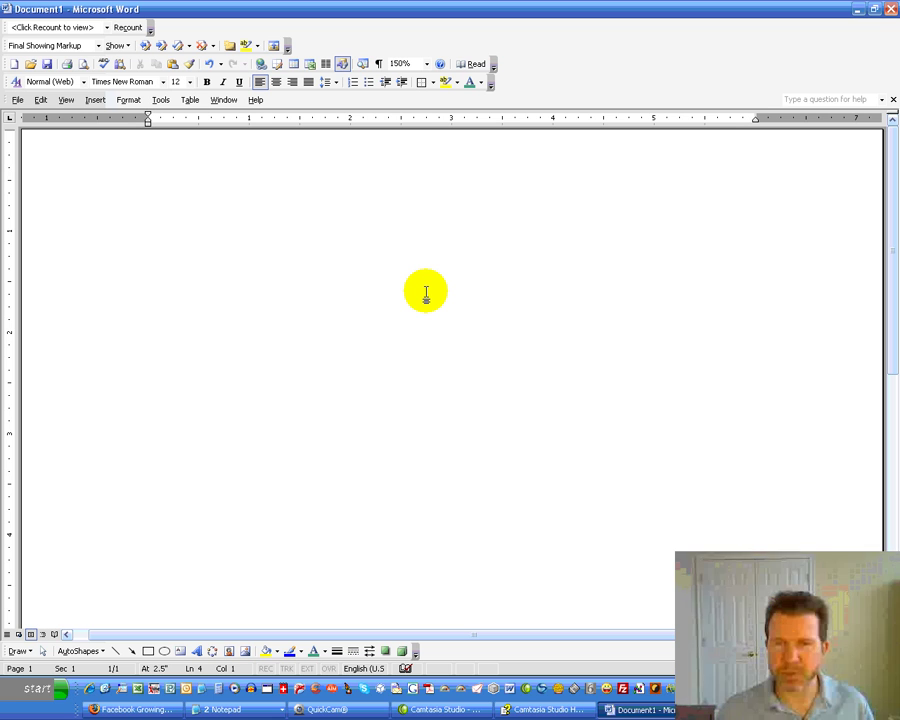
Step: Paste the article title as the heading and remove its underline
{"action": "key", "text": "ctrl+v"}
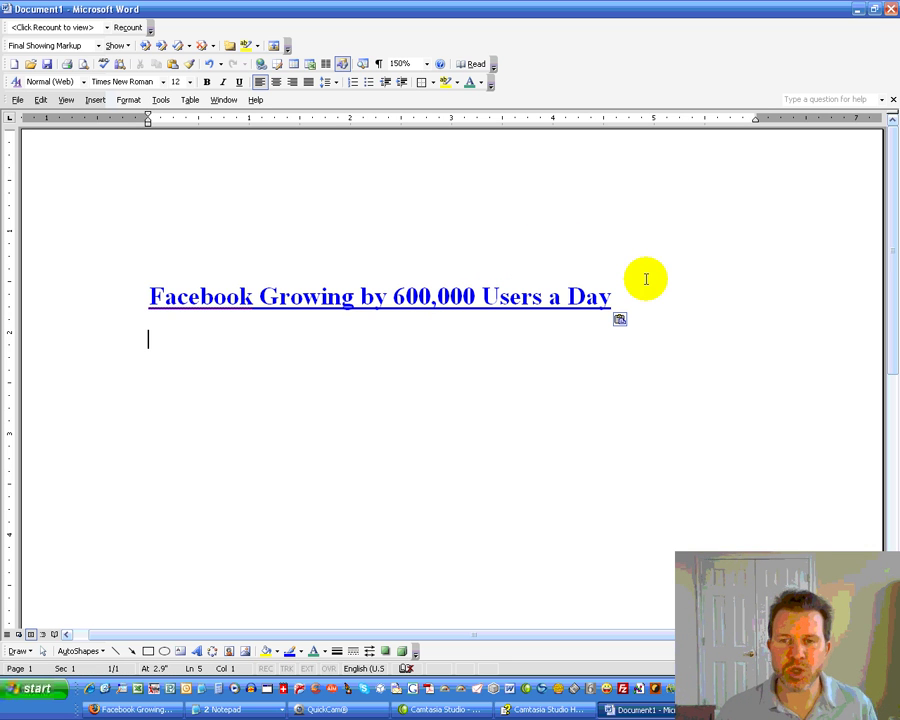
{"action": "left_click_drag", "start_coordinate": [646, 279], "coordinate": [160, 290]}
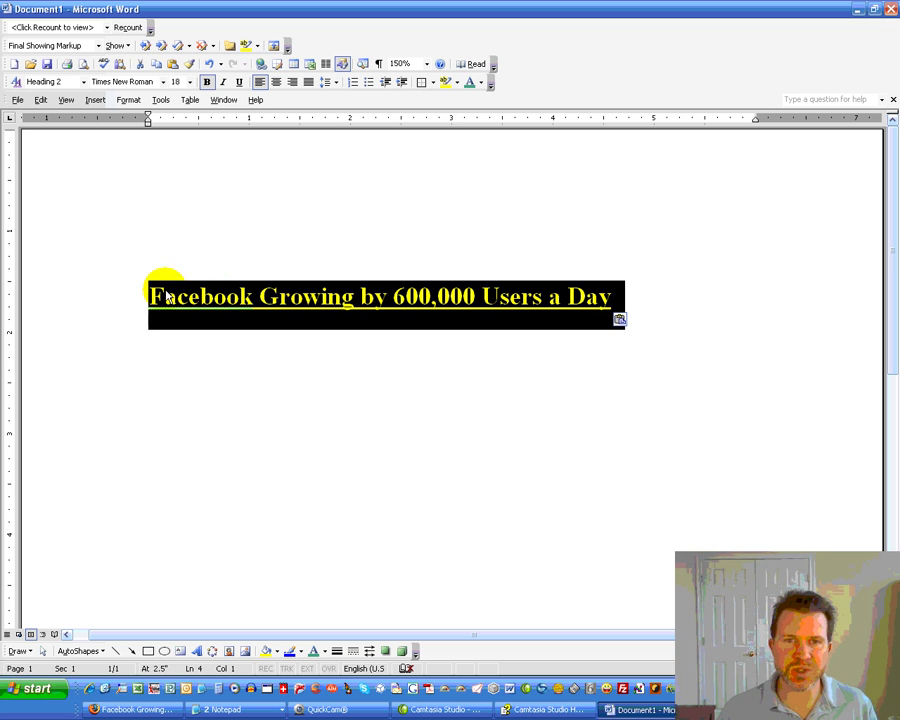
{"action": "left_click", "coordinate": [239, 83]}
{"action": "left_click", "coordinate": [468, 236]}
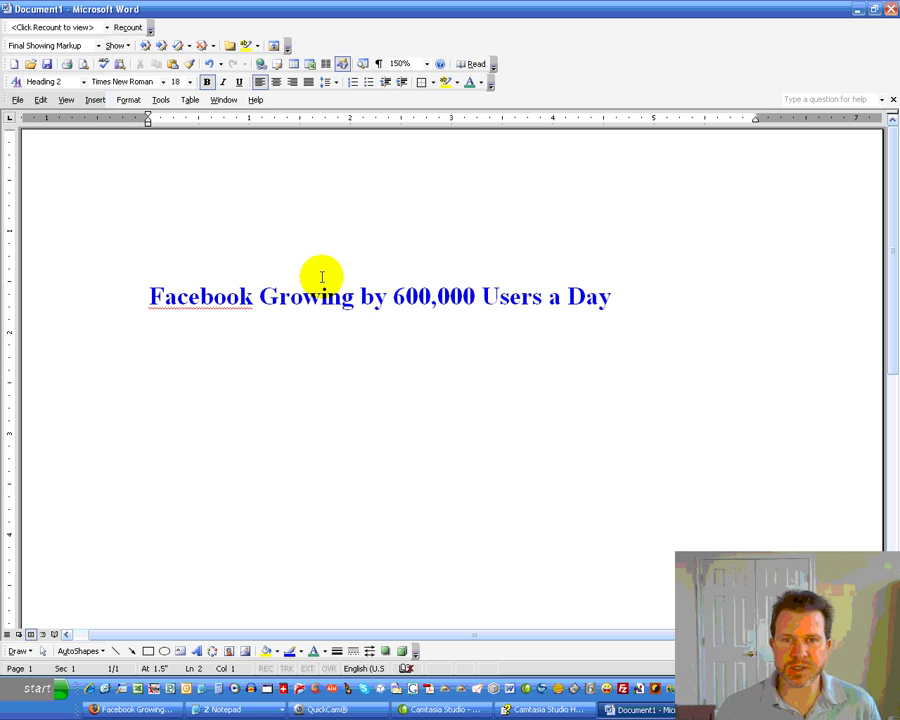
{"action": "left_click", "coordinate": [372, 342]}
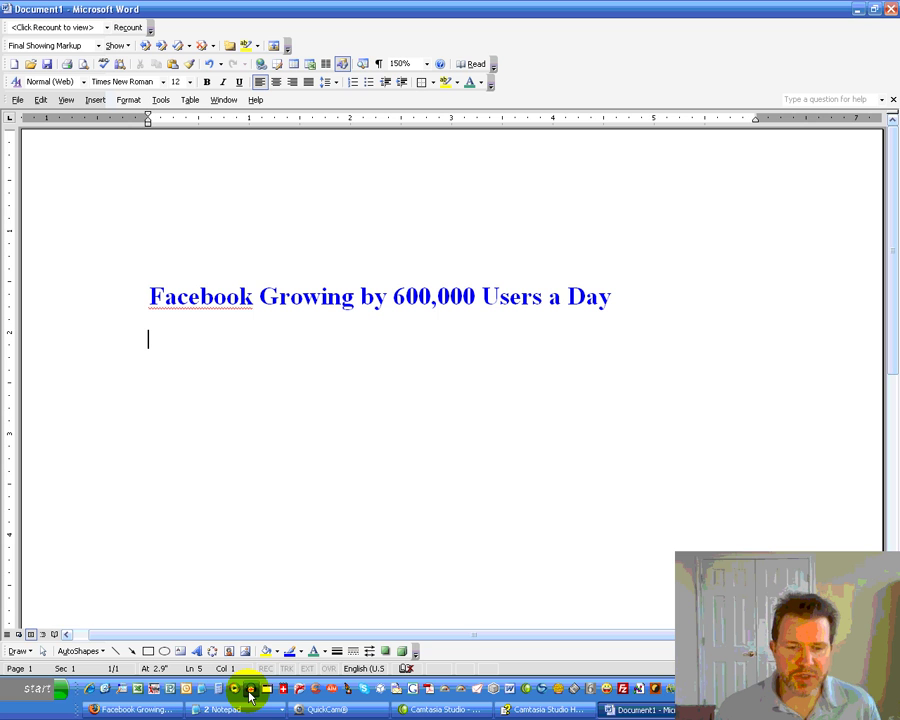
Step: In Firefox, select and copy the article's first two paragraphs
{"action": "key", "text": "alt+Tab"}
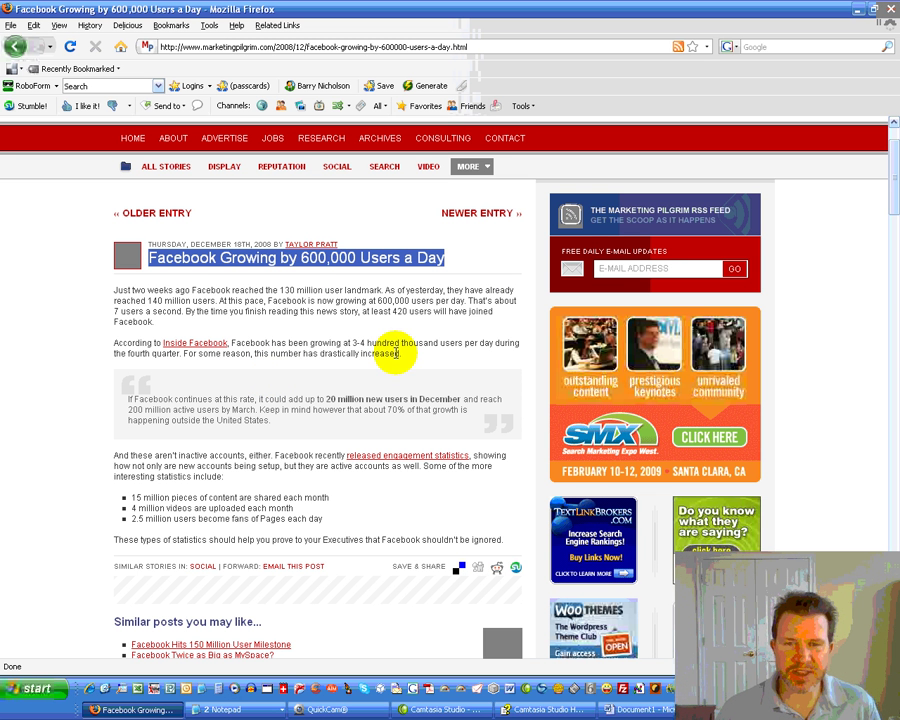
{"action": "left_click", "coordinate": [392, 342]}
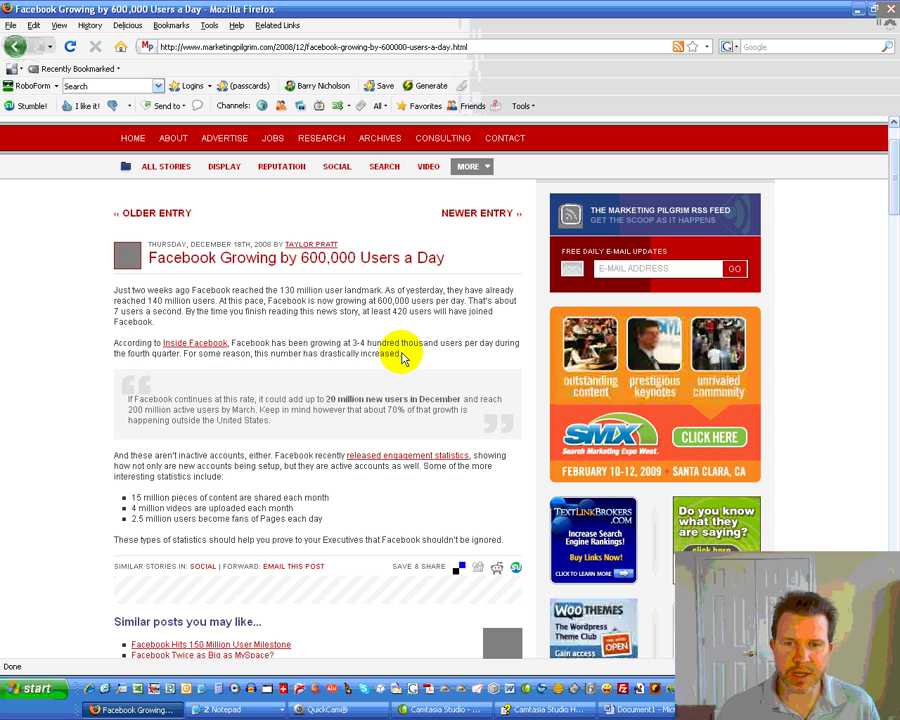
{"action": "left_click_drag", "start_coordinate": [403, 357], "coordinate": [120, 288]}
{"action": "right_click", "coordinate": [124, 292]}
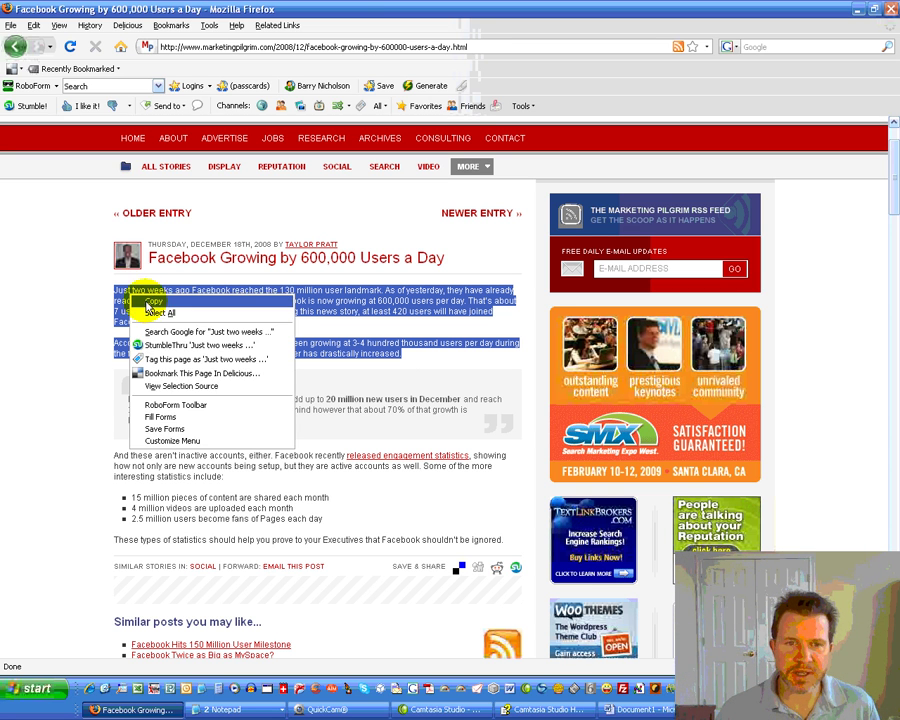
{"action": "left_click", "coordinate": [150, 298]}
Step: Paste the article's two paragraphs below the heading
{"action": "left_click", "coordinate": [637, 709]}
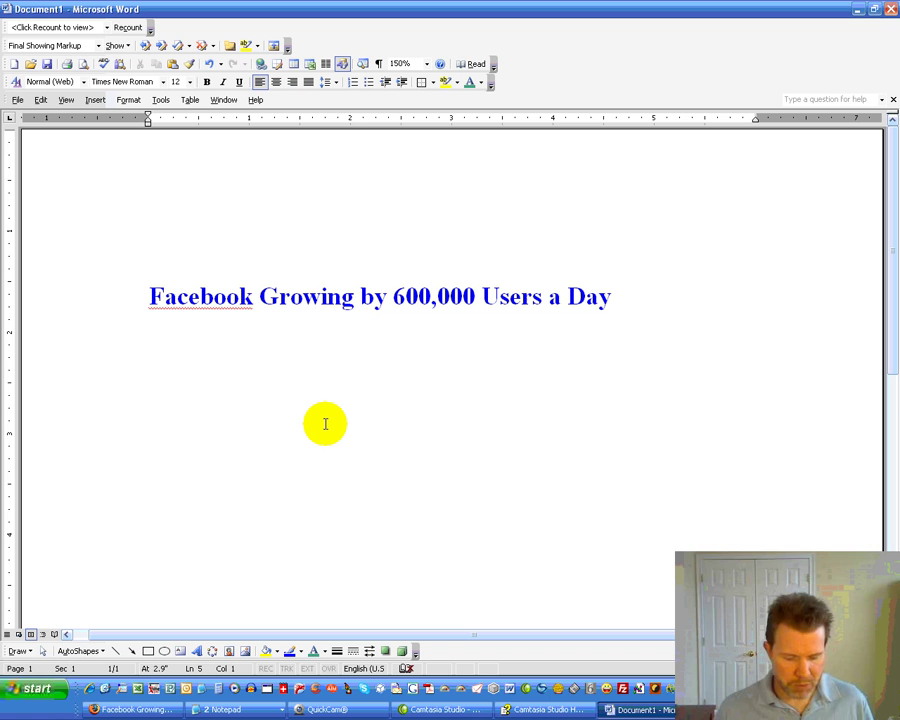
{"action": "key", "text": "ctrl+v"}
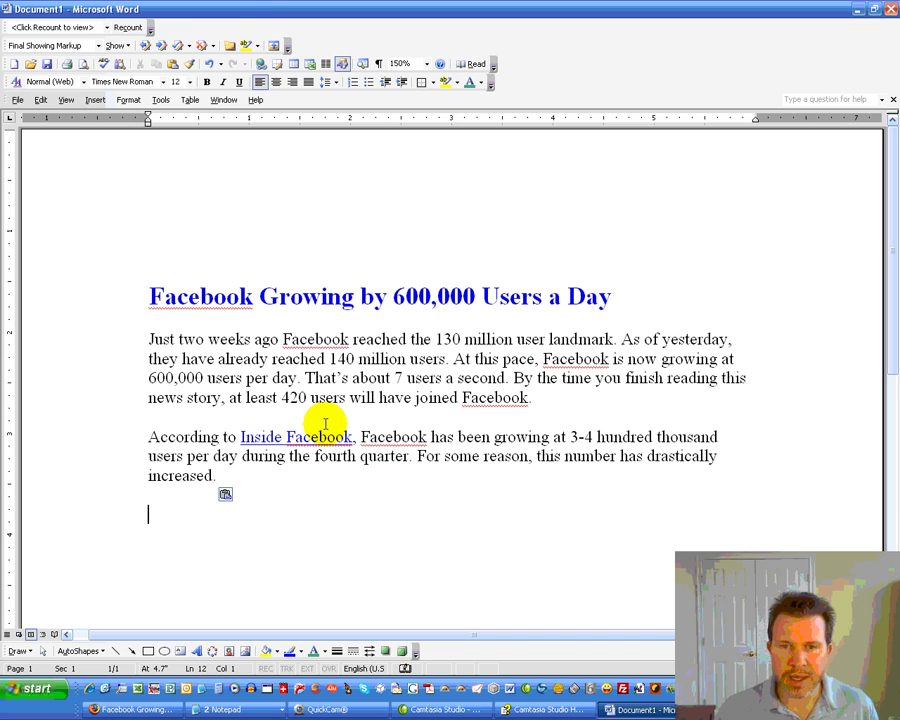
{"action": "key", "text": "alt+Tab"}
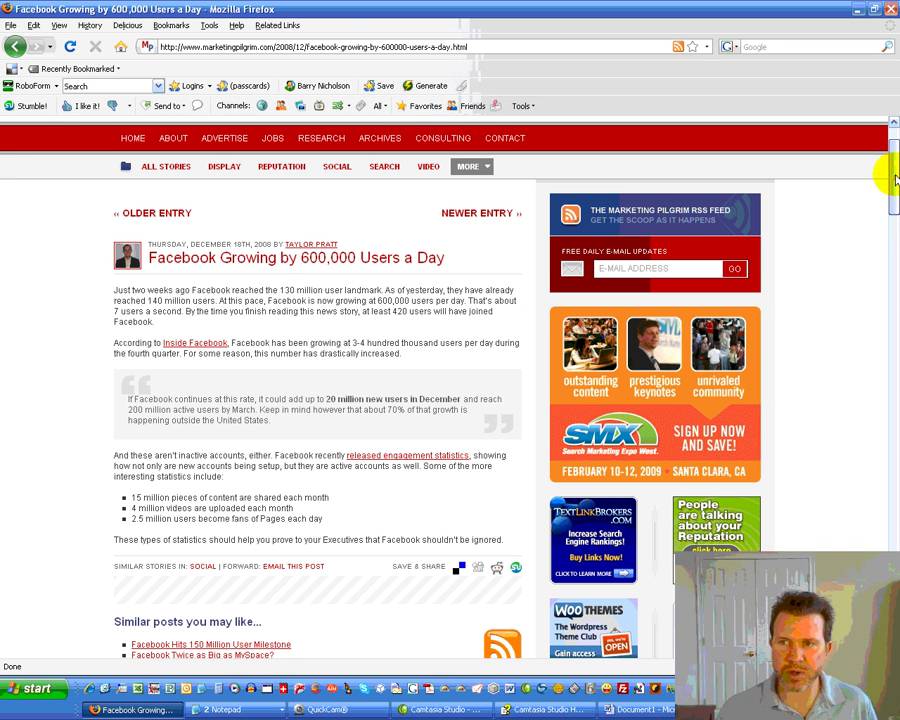
{"action": "scroll", "coordinate": [893, 178], "scroll_direction": "up", "scroll_amount": 1}
{"action": "scroll", "coordinate": [893, 178], "scroll_direction": "up", "scroll_amount": 2}
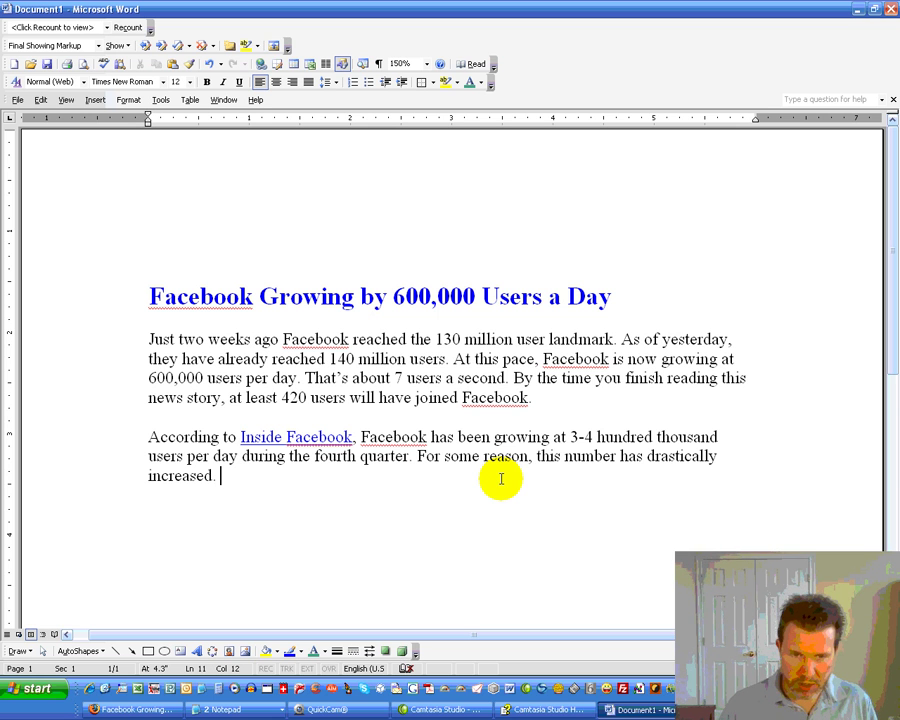
Step: Add the credit line '- Marketing Pilgrim.com, 12/18/2008', right-aligned and italic
{"action": "key", "text": "Return"}
{"action": "type", "text": "- Mar"}
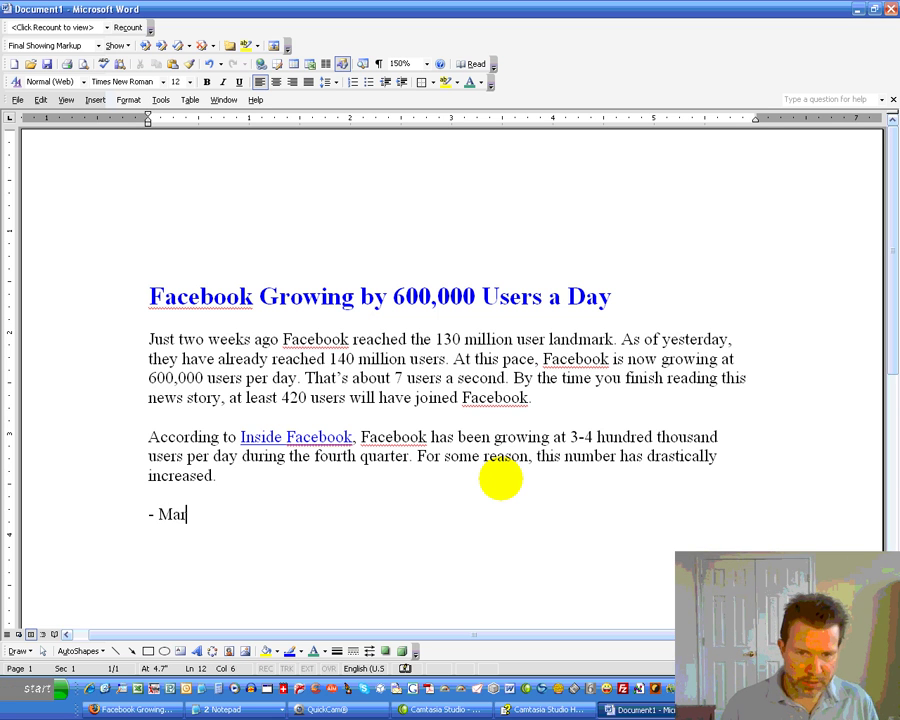
{"action": "type", "text": "keting Pilgrim"}
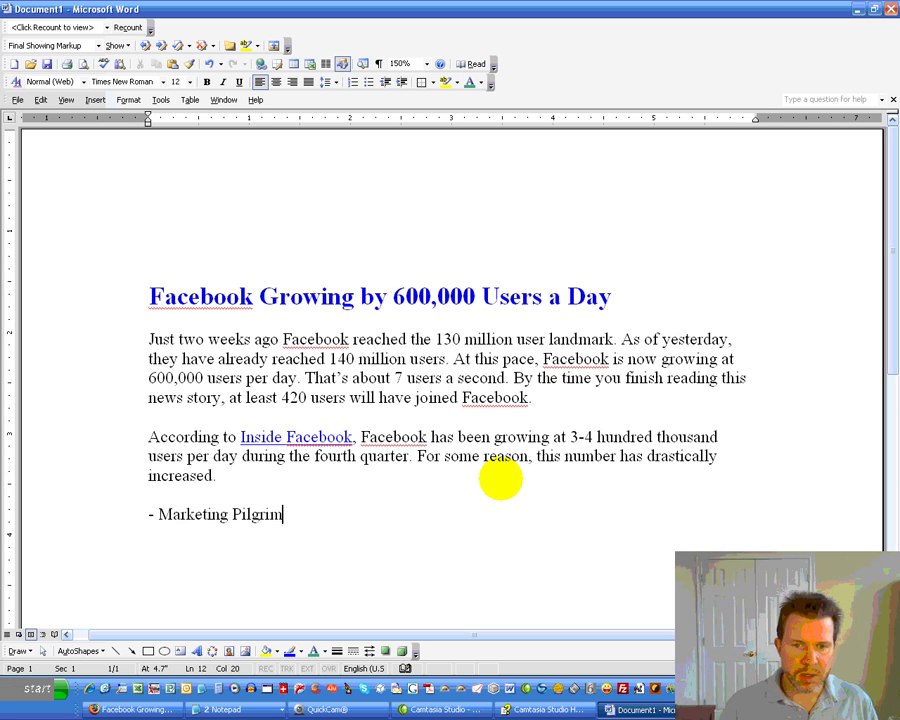
{"action": "type", "text": ".com,"}
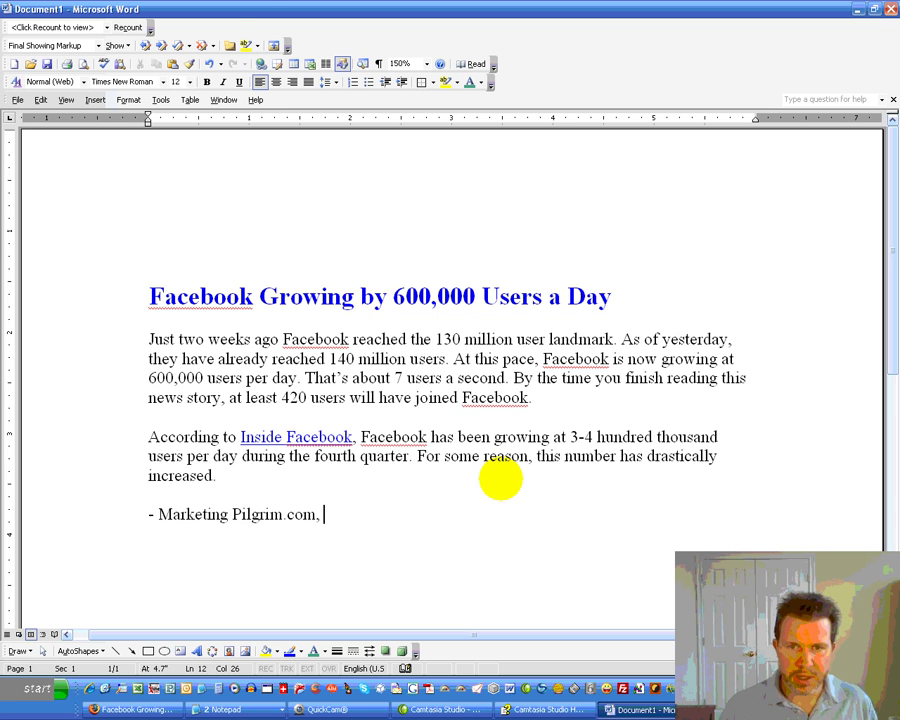
{"action": "key", "text": "alt+Tab"}
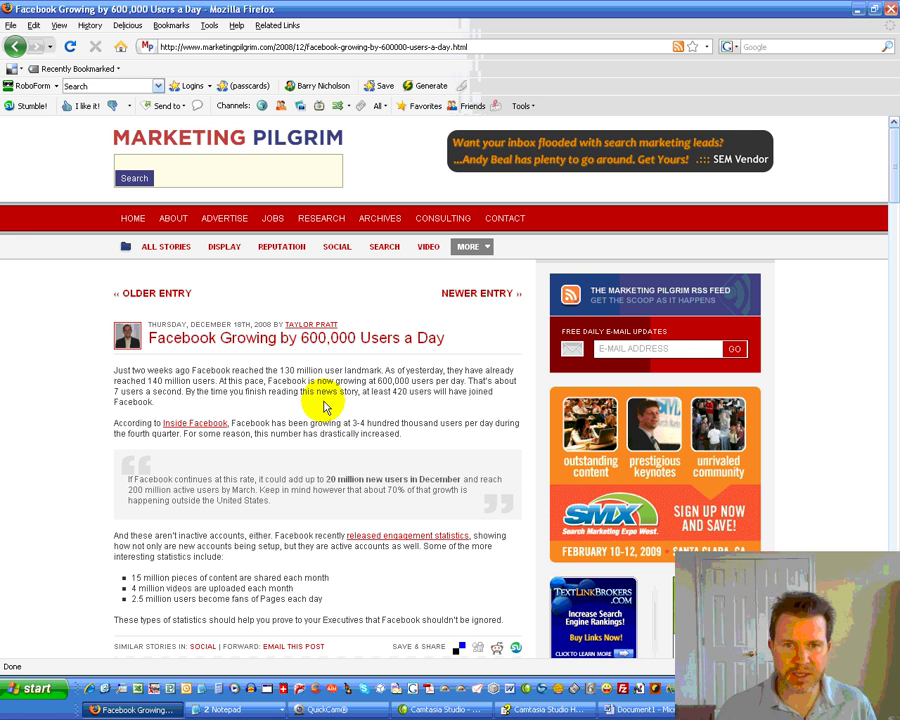
{"action": "key", "text": "alt+Tab"}
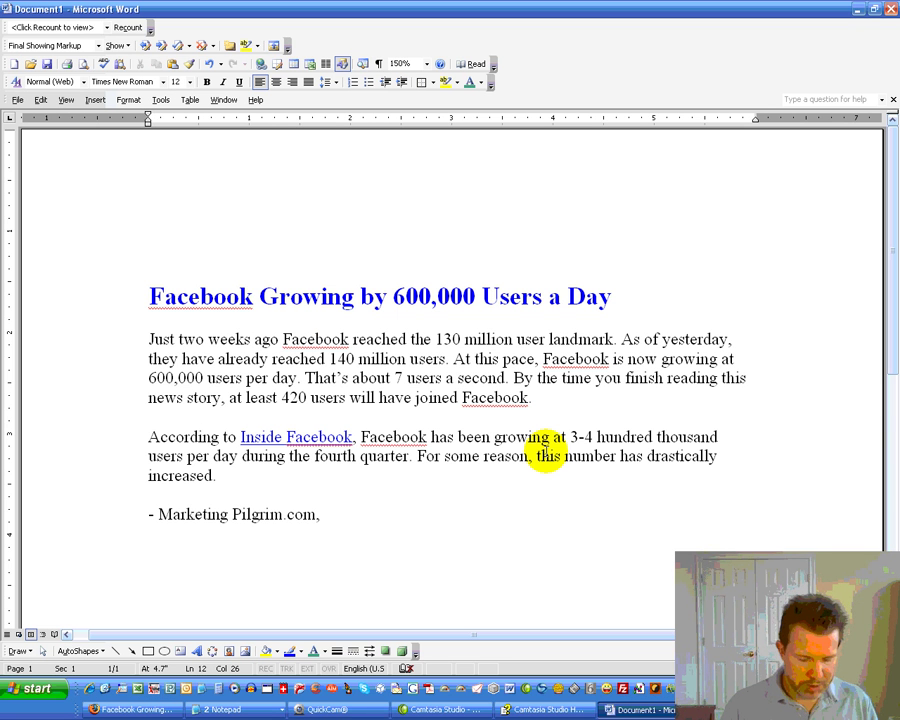
{"action": "type", "text": "12"}
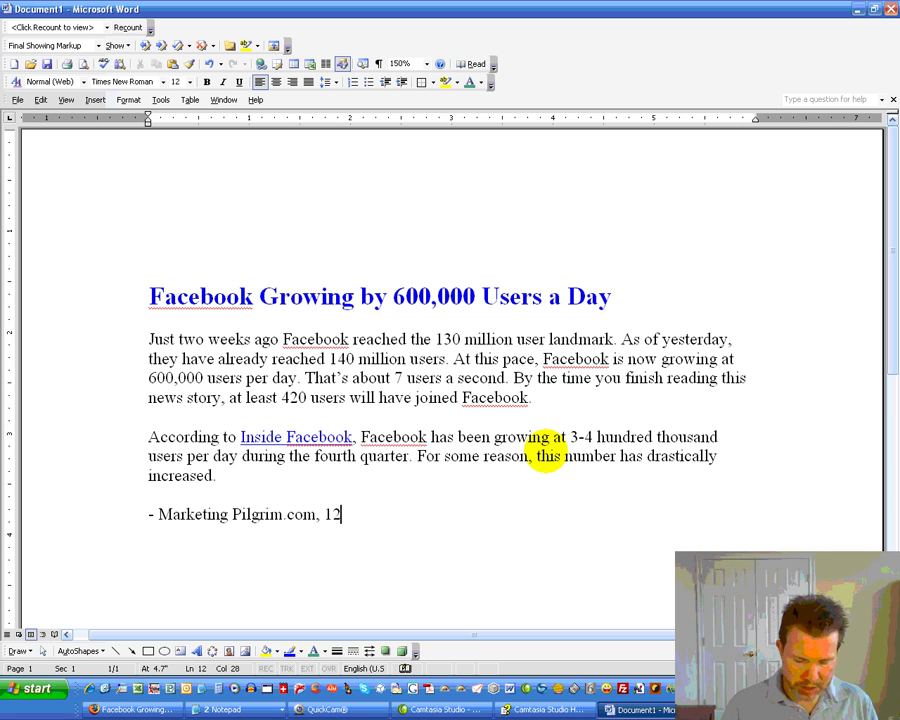
{"action": "type", "text": "/18/2008"}
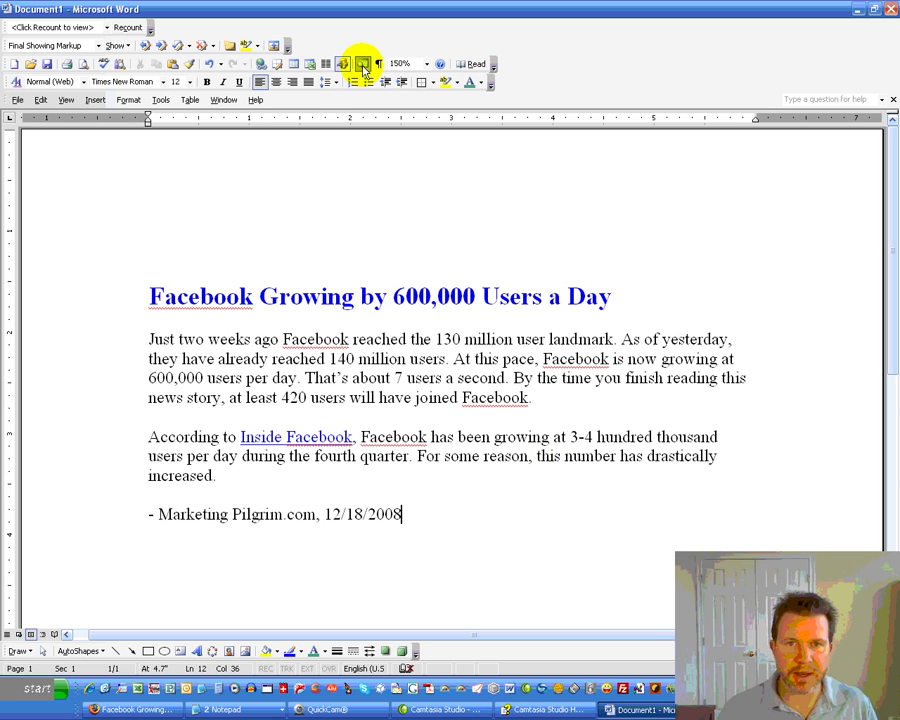
{"action": "left_click", "coordinate": [292, 82]}
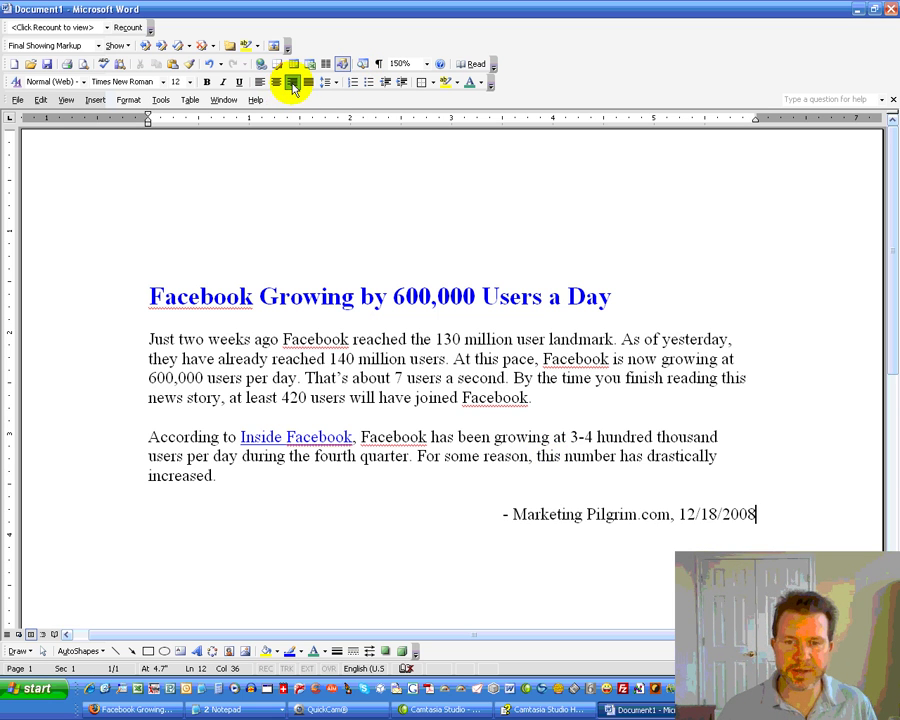
{"action": "left_click_drag", "start_coordinate": [505, 516], "coordinate": [748, 510]}
{"action": "key", "text": "ctrl+i"}
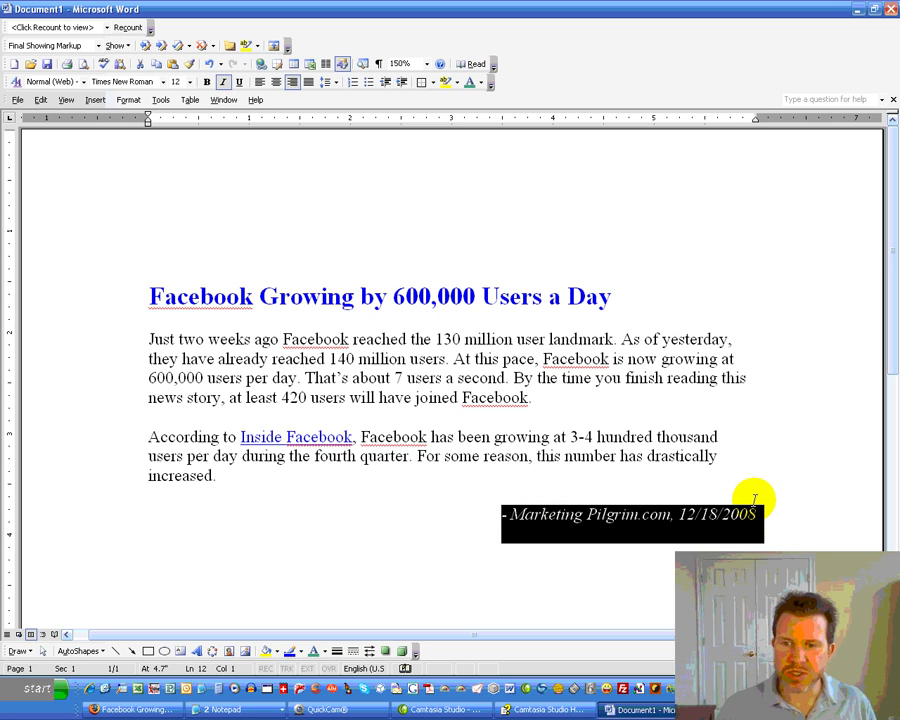
Step: Remove stray spaces so the credit line sits right-aligned on its own line
{"action": "left_click", "coordinate": [586, 494]}
{"action": "key", "text": "BackSpace"}
{"action": "left_click", "coordinate": [500, 512]}
{"action": "key", "text": "BackSpace"}
{"action": "key", "text": "BackSpace"}
{"action": "key", "text": "BackSpace"}
{"action": "key", "text": "BackSpace"}
{"action": "key", "text": "BackSpace"}
{"action": "key", "text": "BackSpace"}
{"action": "key", "text": "BackSpace"}
{"action": "key", "text": "BackSpace"}
{"action": "key", "text": "BackSpace"}
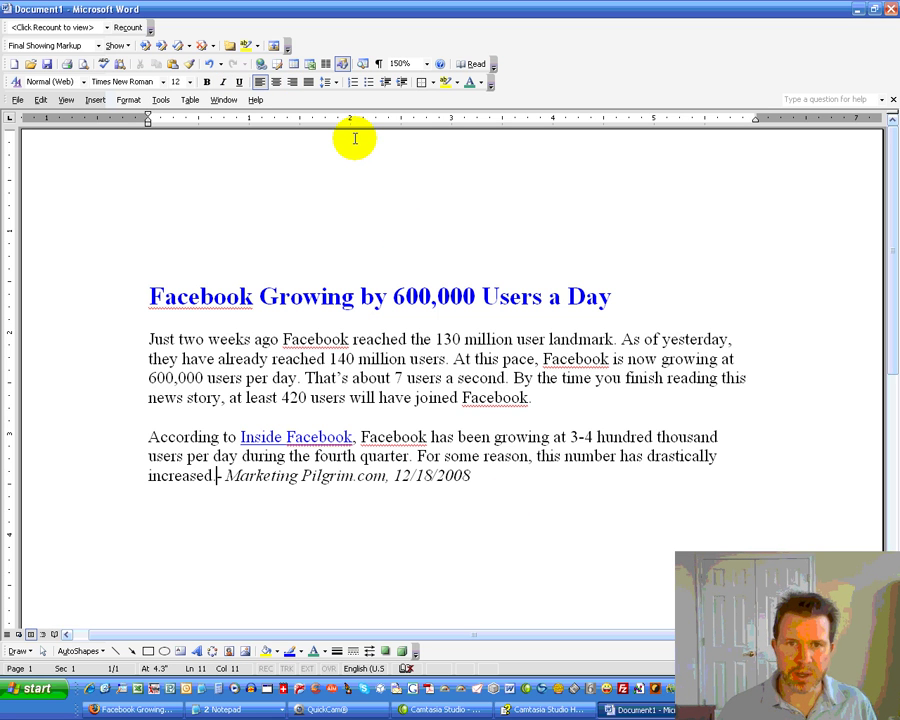
{"action": "key", "text": "Return"}
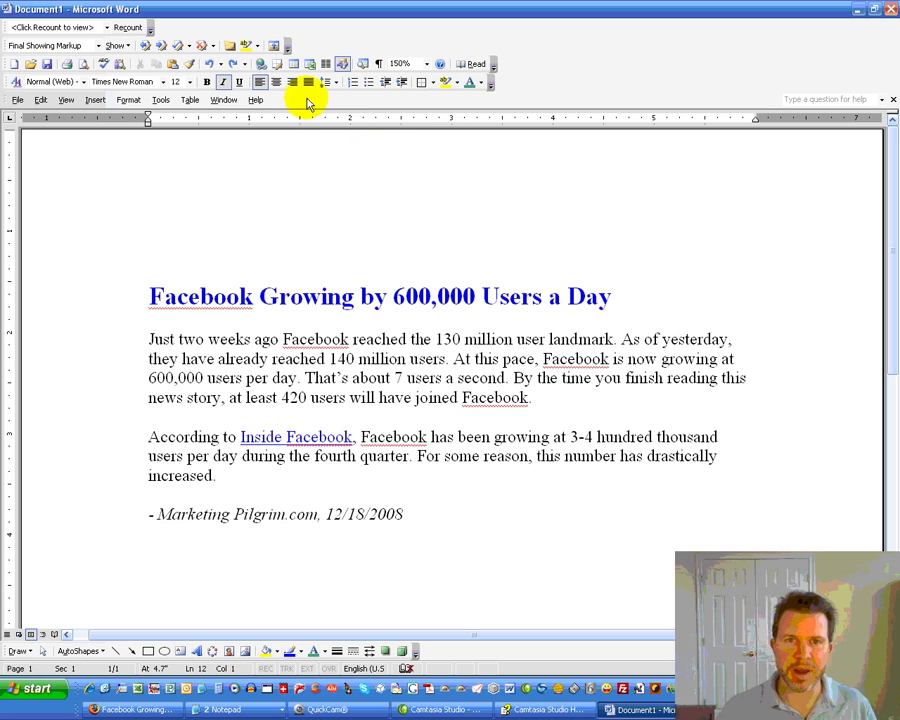
{"action": "left_click", "coordinate": [291, 83]}
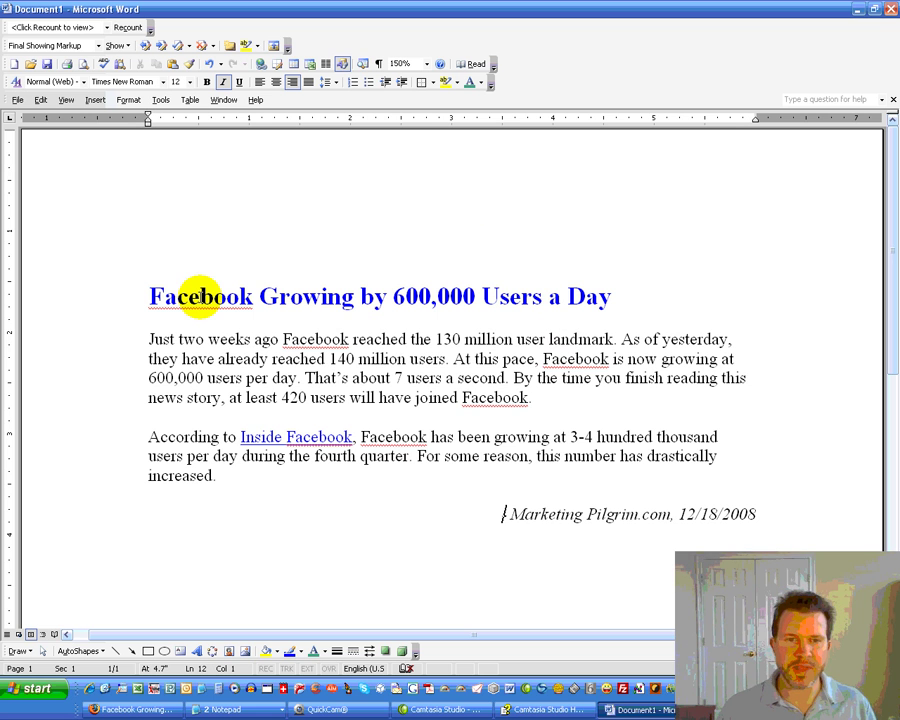
{"action": "left_click", "coordinate": [200, 297]}
{"action": "left_click", "coordinate": [155, 711]}
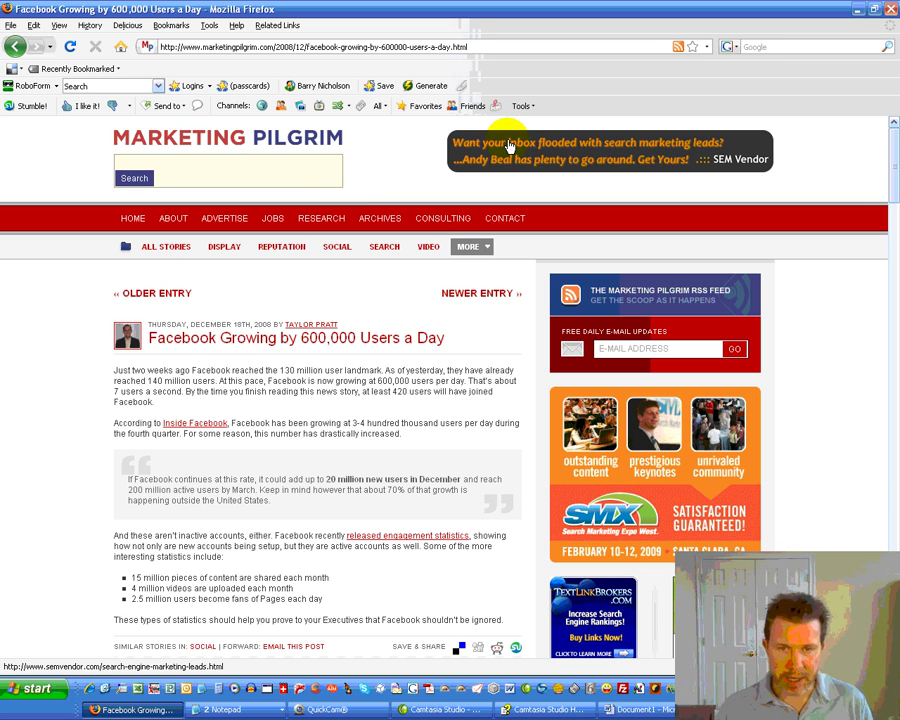
Step: In a new tab, run a Google Image Search for 'facebook'
{"action": "key", "text": "ctrl+t"}
{"action": "type", "text": "go"}
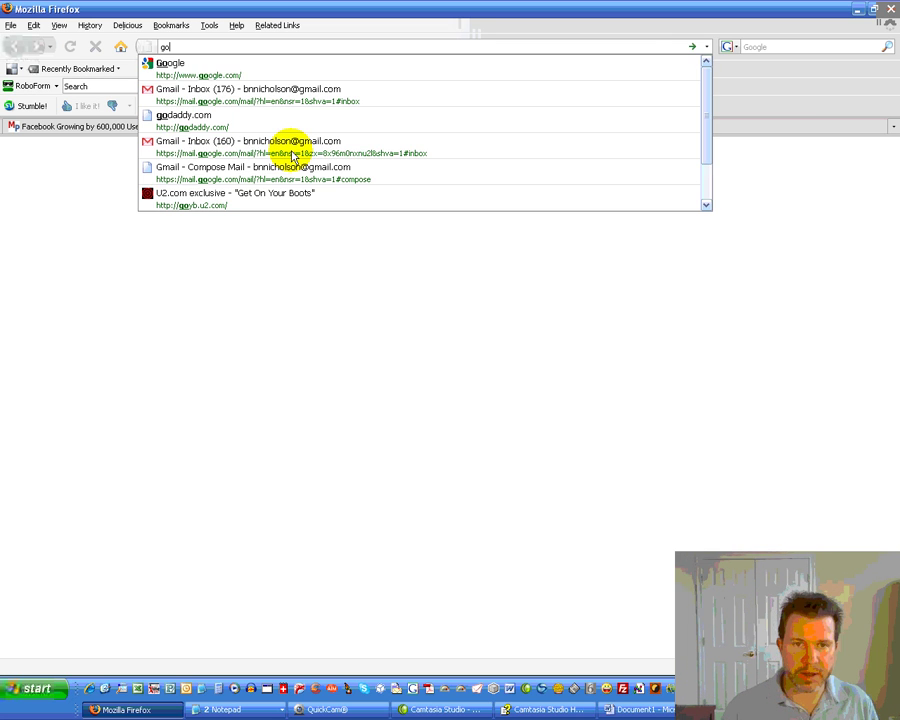
{"action": "left_click", "coordinate": [281, 72]}
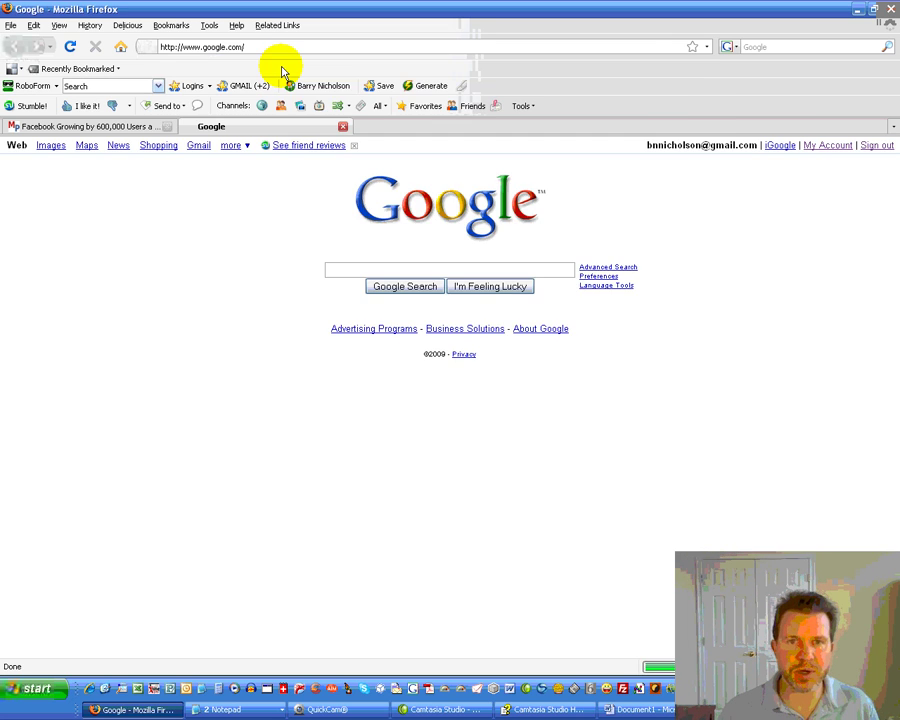
{"action": "left_click", "coordinate": [52, 148]}
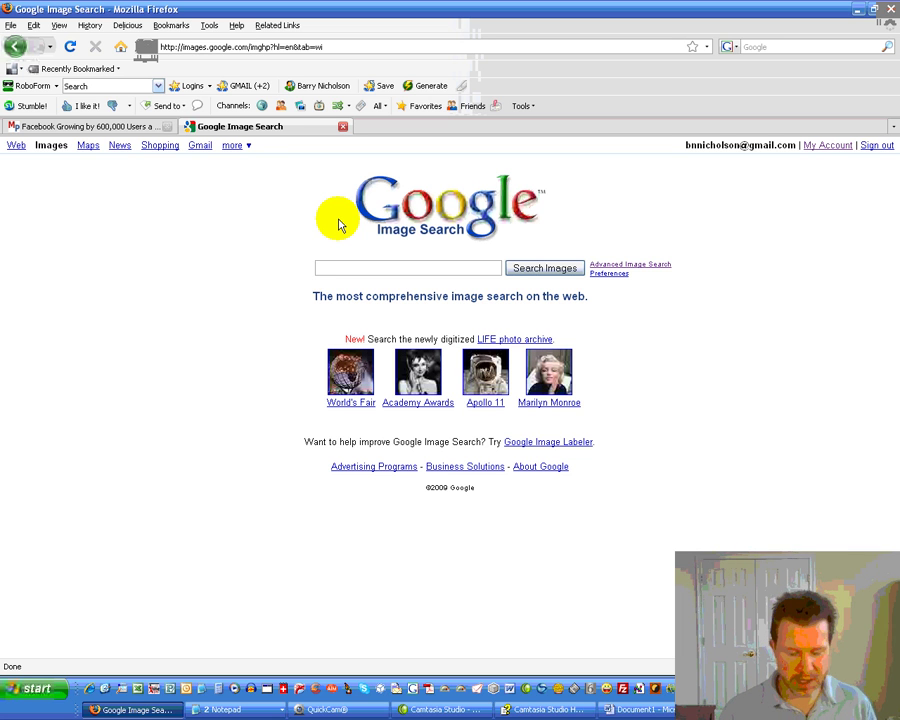
{"action": "type", "text": "fa"}
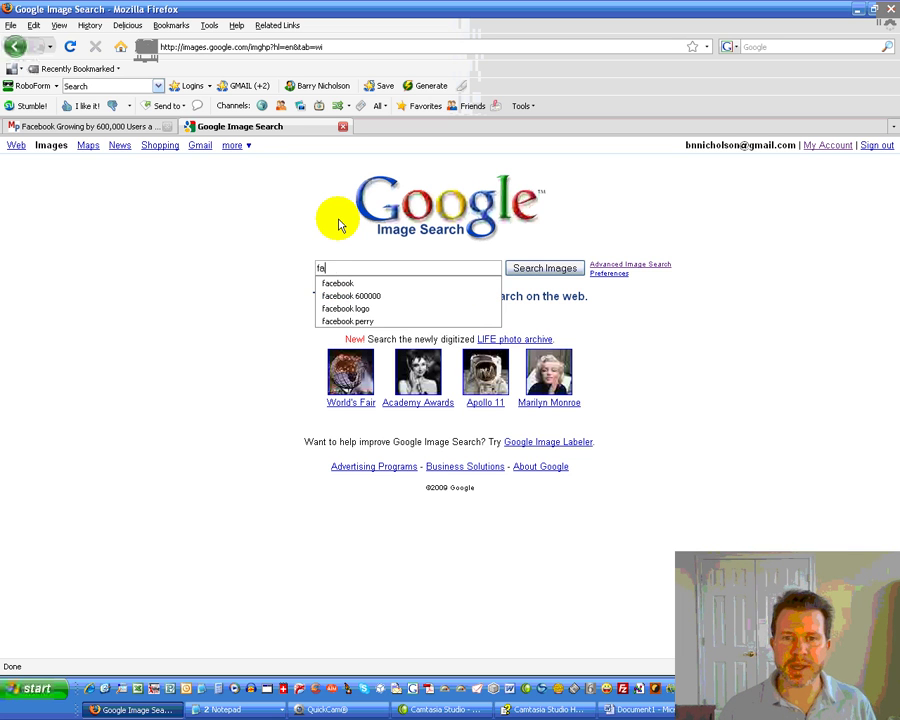
{"action": "type", "text": "cebook"}
{"action": "key", "text": "Return"}
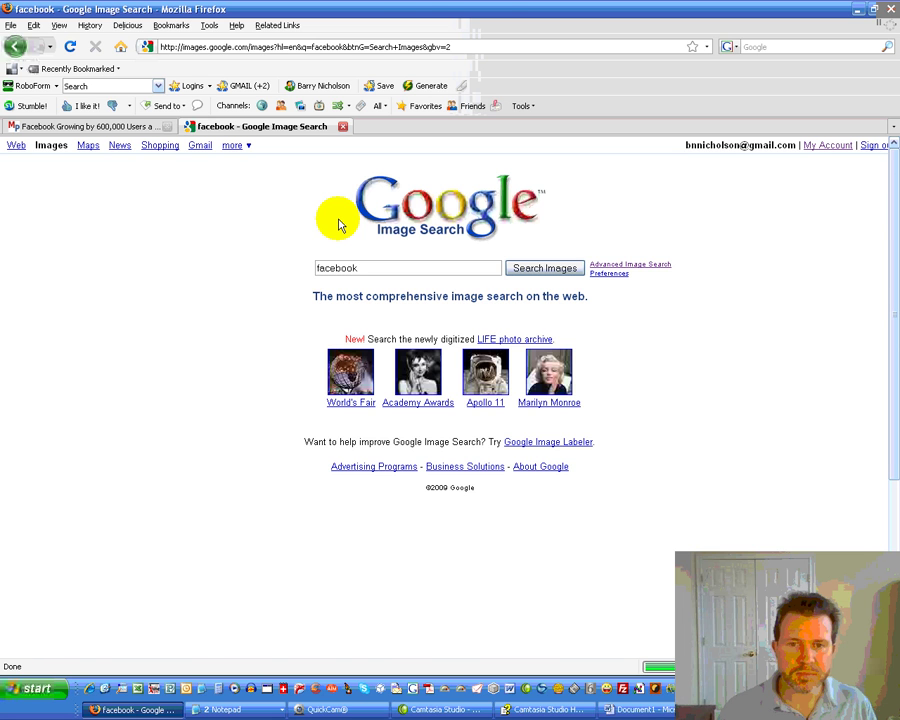
Step: Open the full-size Facebook logo result and copy the image
{"action": "left_click", "coordinate": [370, 334]}
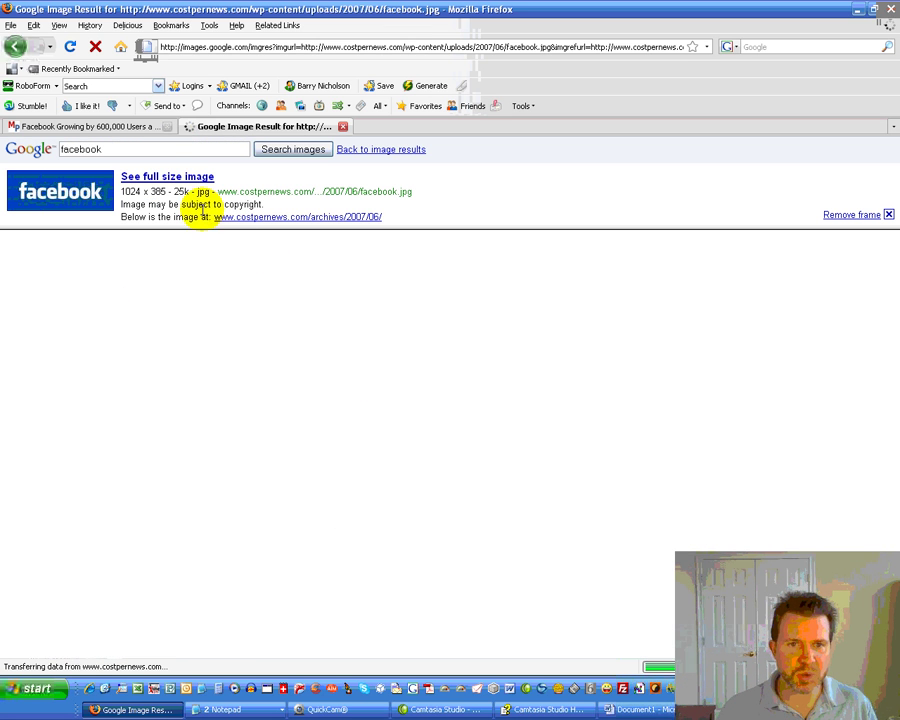
{"action": "left_click", "coordinate": [166, 178]}
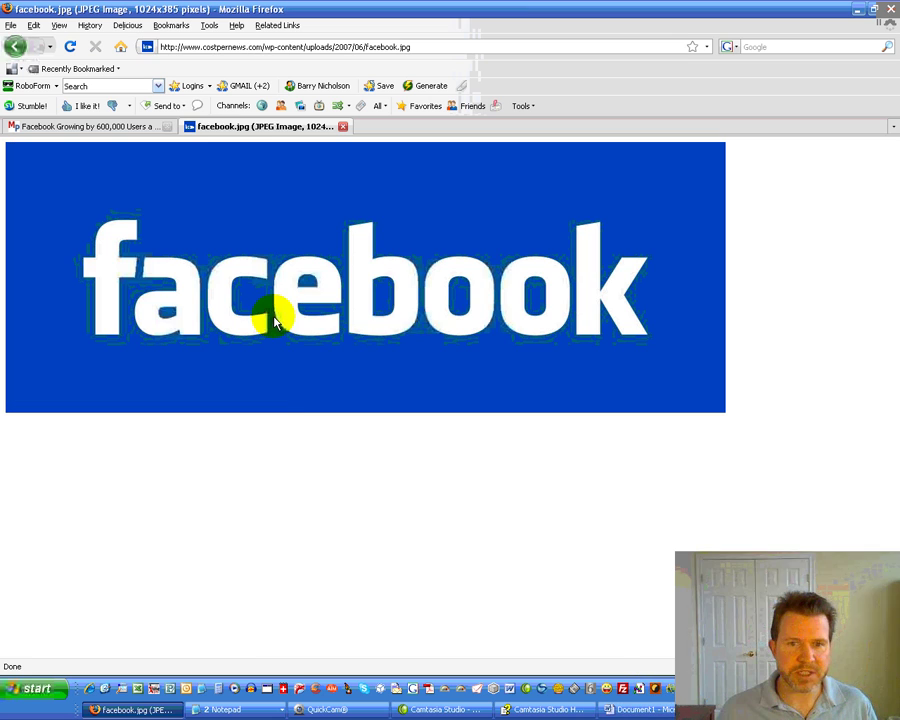
{"action": "right_click", "coordinate": [276, 320]}
{"action": "left_click", "coordinate": [286, 322]}
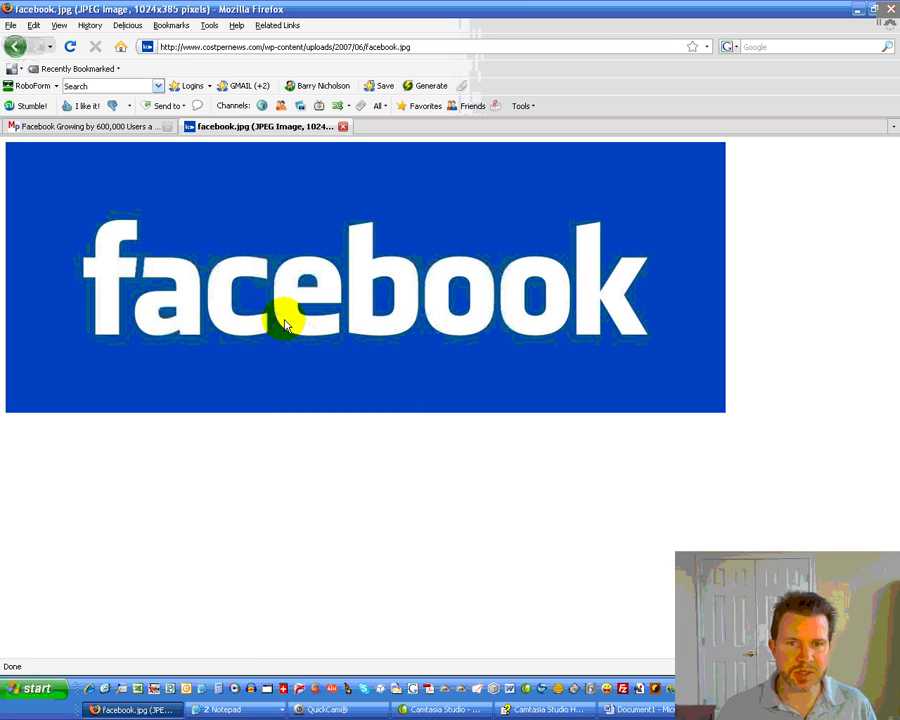
Step: Paste the Facebook logo into the document and shrink it
{"action": "left_click", "coordinate": [646, 713]}
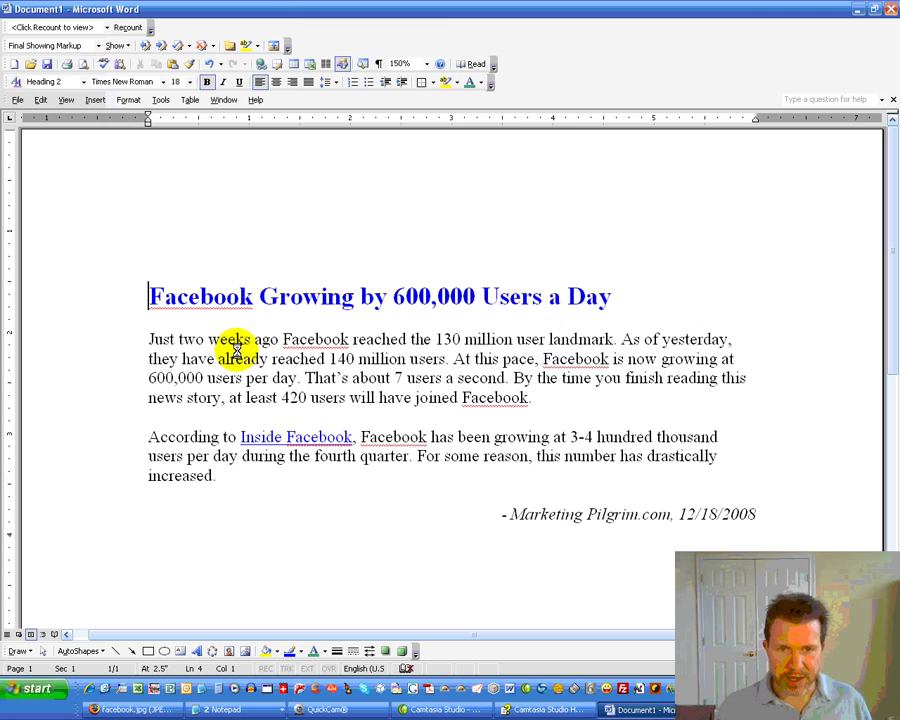
{"action": "key", "text": "ctrl+v"}
{"action": "left_click", "coordinate": [368, 388]}
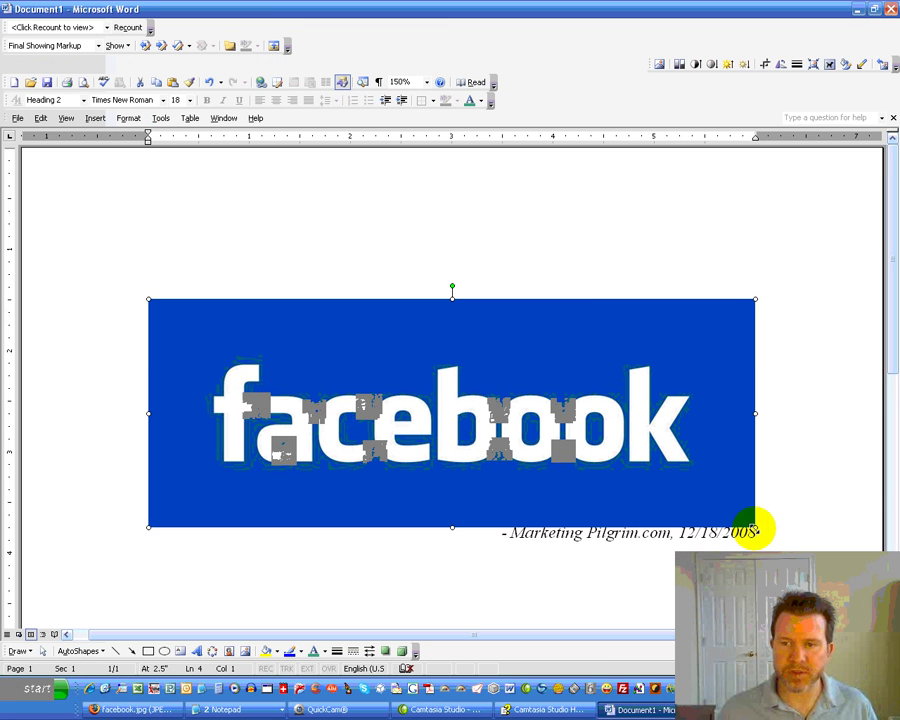
{"action": "left_click_drag", "start_coordinate": [757, 527], "coordinate": [300, 336]}
Step: Set the logo's layout to Tight wrapping, Left alignment, and place it beside the heading
{"action": "right_click", "coordinate": [301, 335]}
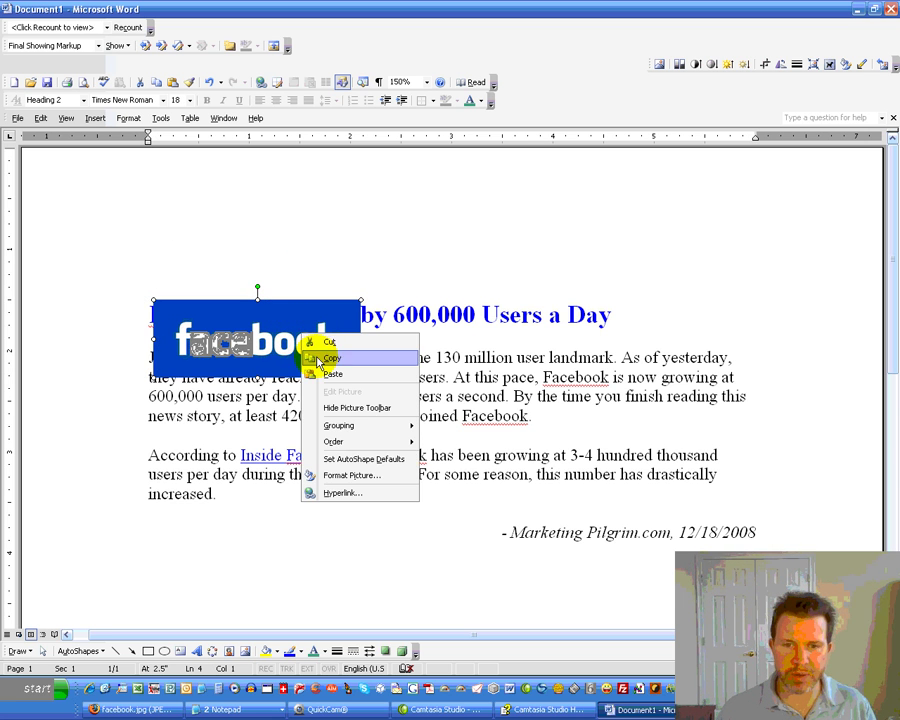
{"action": "left_click", "coordinate": [340, 476]}
{"action": "left_click", "coordinate": [432, 227]}
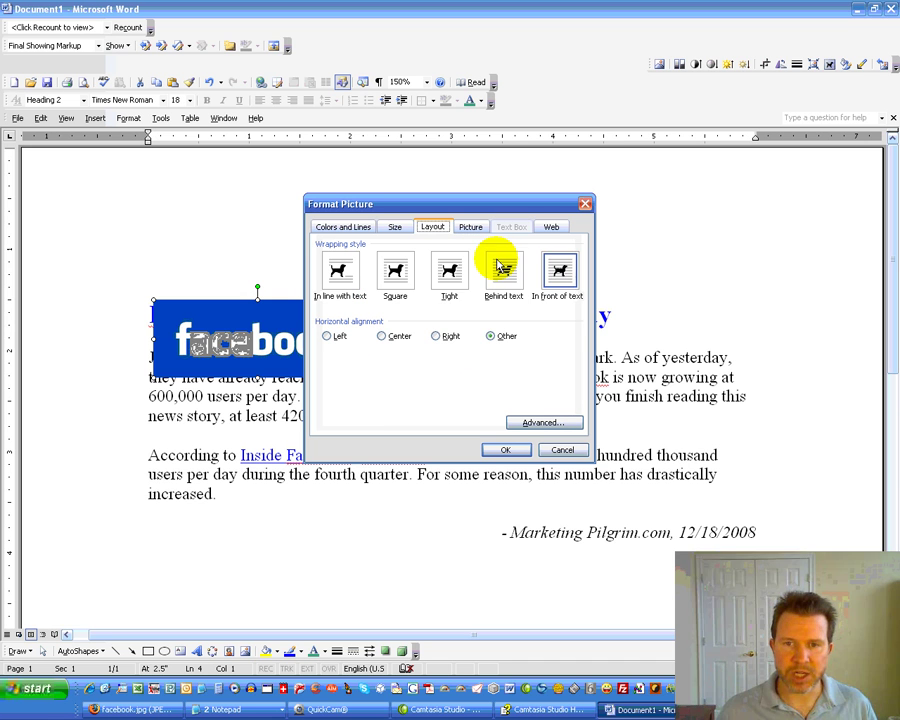
{"action": "left_click", "coordinate": [448, 270]}
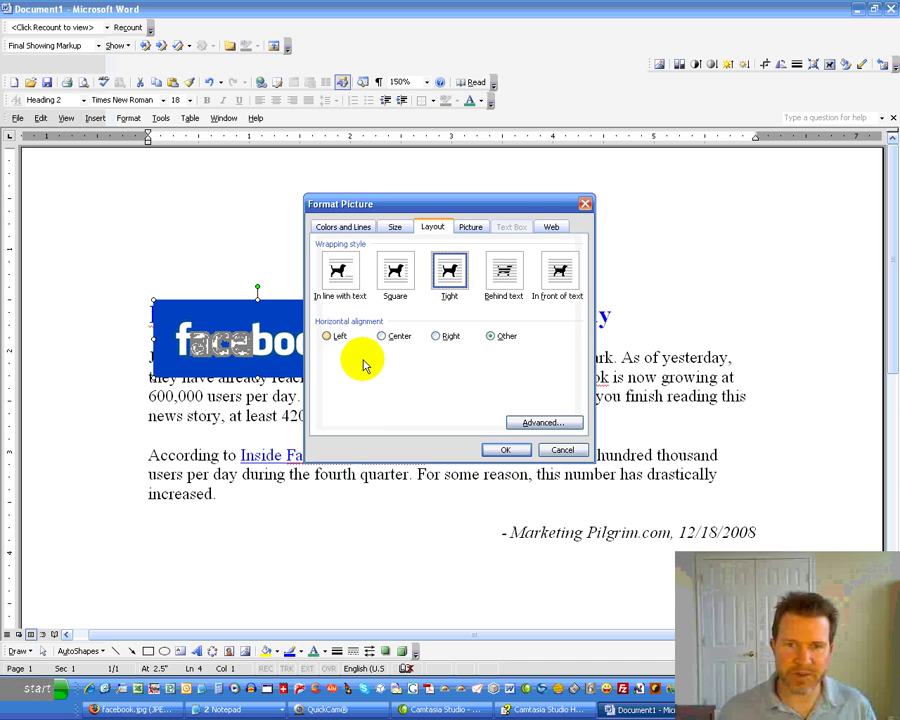
{"action": "left_click", "coordinate": [330, 337]}
{"action": "left_click", "coordinate": [505, 449]}
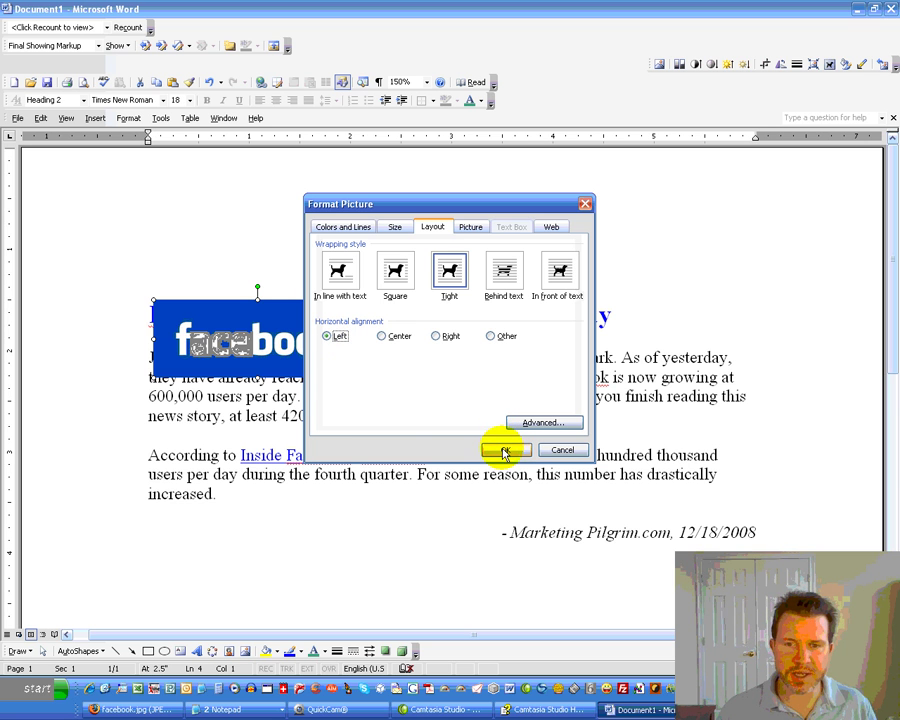
{"action": "left_click_drag", "start_coordinate": [231, 337], "coordinate": [330, 356]}
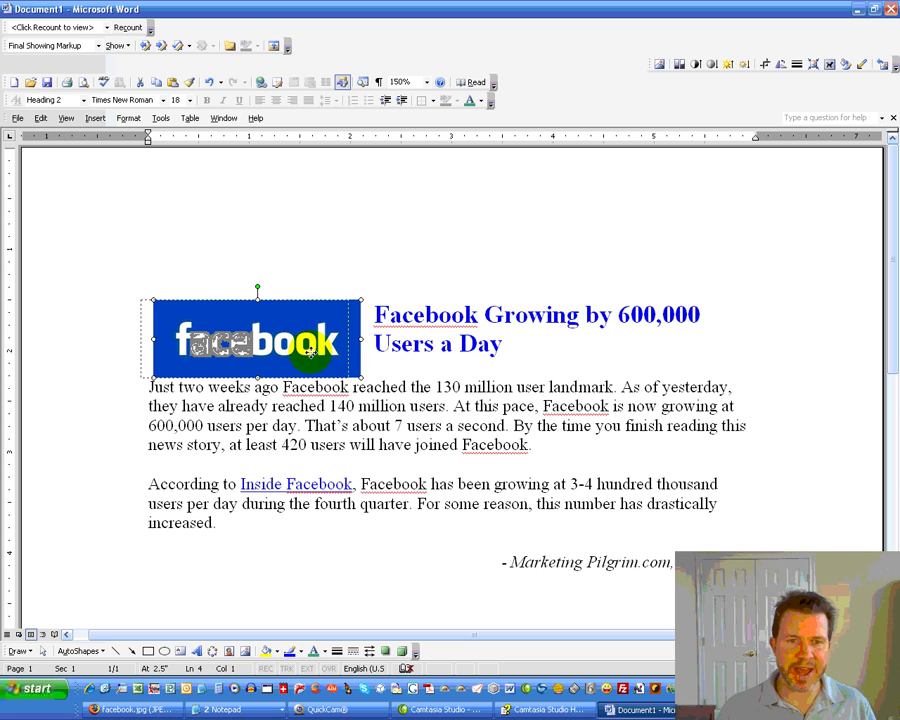
Step: Change the heading font to Verdana
{"action": "left_click", "coordinate": [516, 354]}
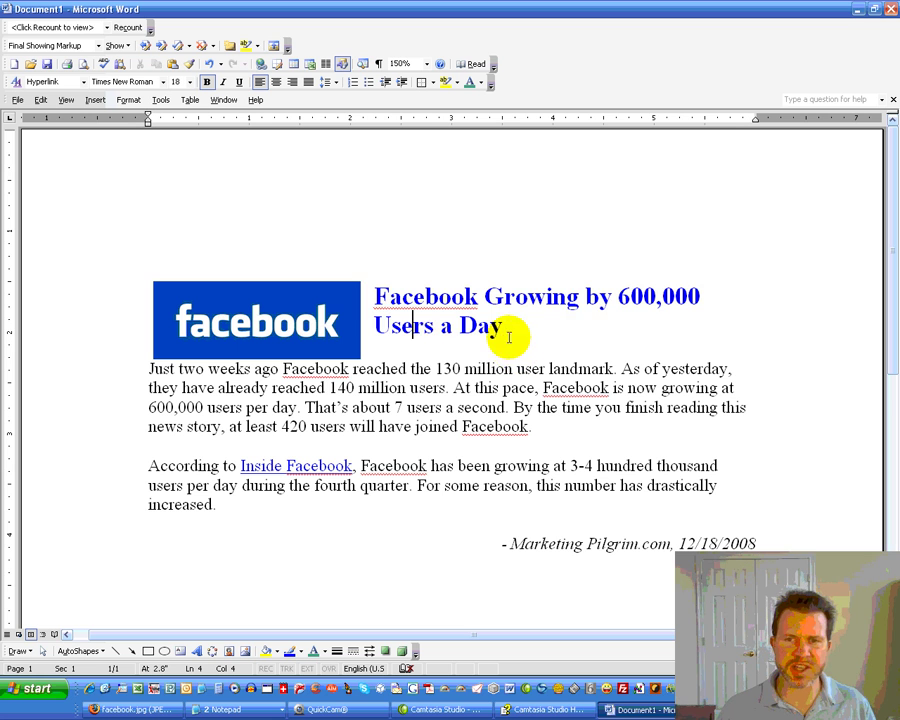
{"action": "left_click_drag", "start_coordinate": [503, 327], "coordinate": [368, 288]}
{"action": "left_click", "coordinate": [512, 327]}
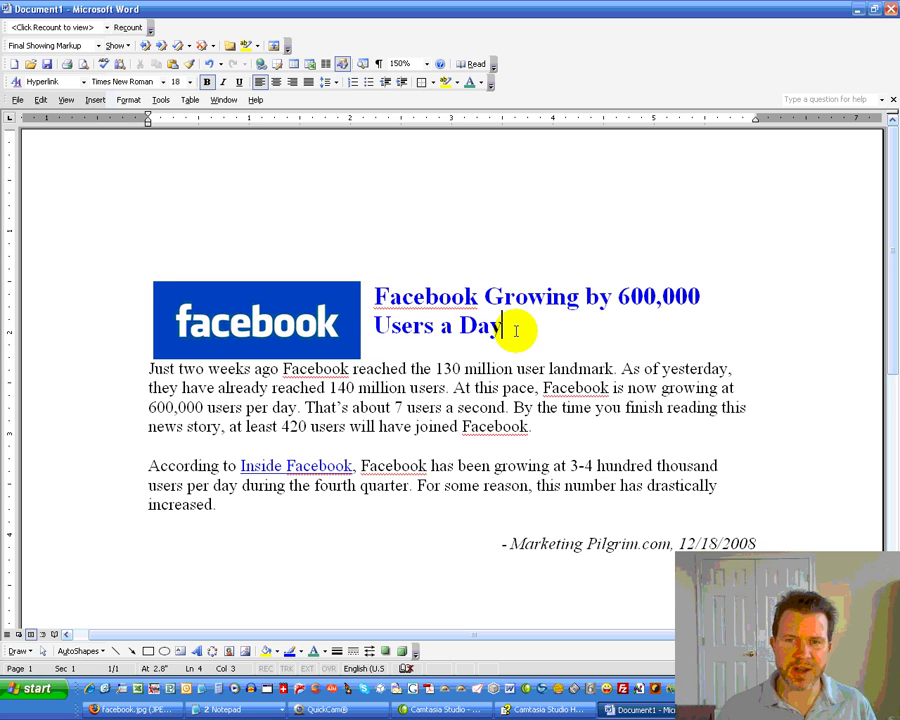
{"action": "left_click_drag", "start_coordinate": [514, 327], "coordinate": [372, 294]}
{"action": "left_click", "coordinate": [167, 81]}
{"action": "left_click", "coordinate": [135, 94]}
{"action": "left_click", "coordinate": [536, 328]}
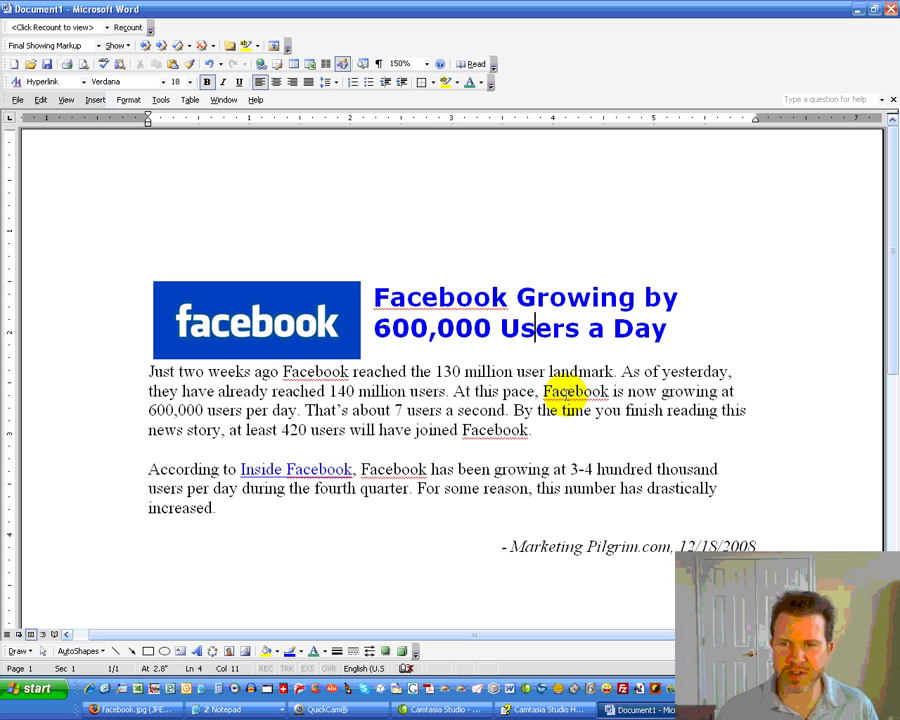
Step: Make 'That's about 7 users a second' bold with yellow highlight
{"action": "left_click_drag", "start_coordinate": [304, 410], "coordinate": [484, 416]}
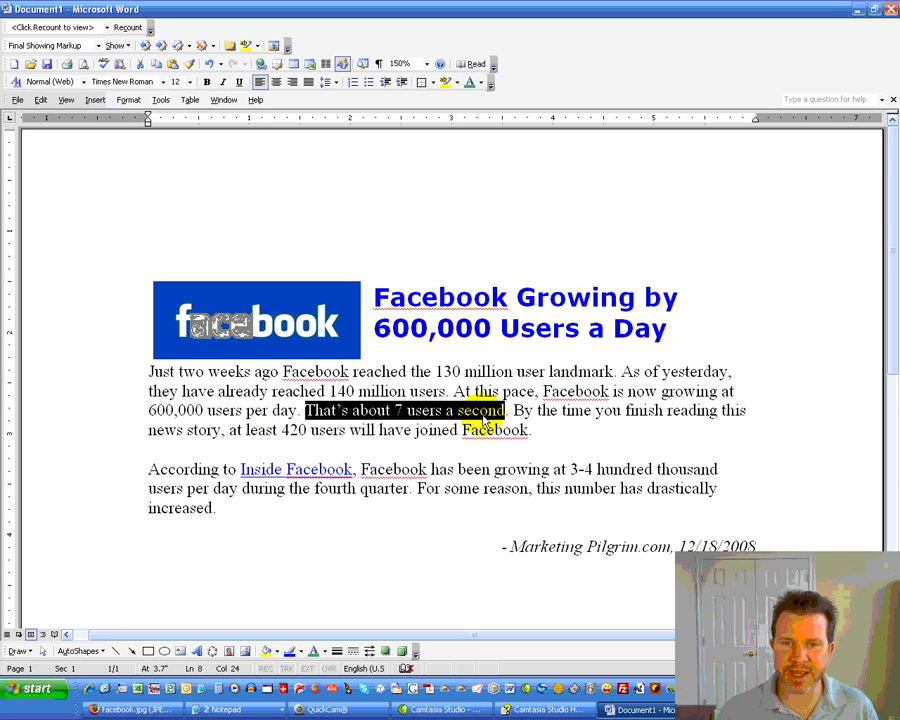
{"action": "left_click", "coordinate": [207, 82]}
{"action": "left_click", "coordinate": [445, 82]}
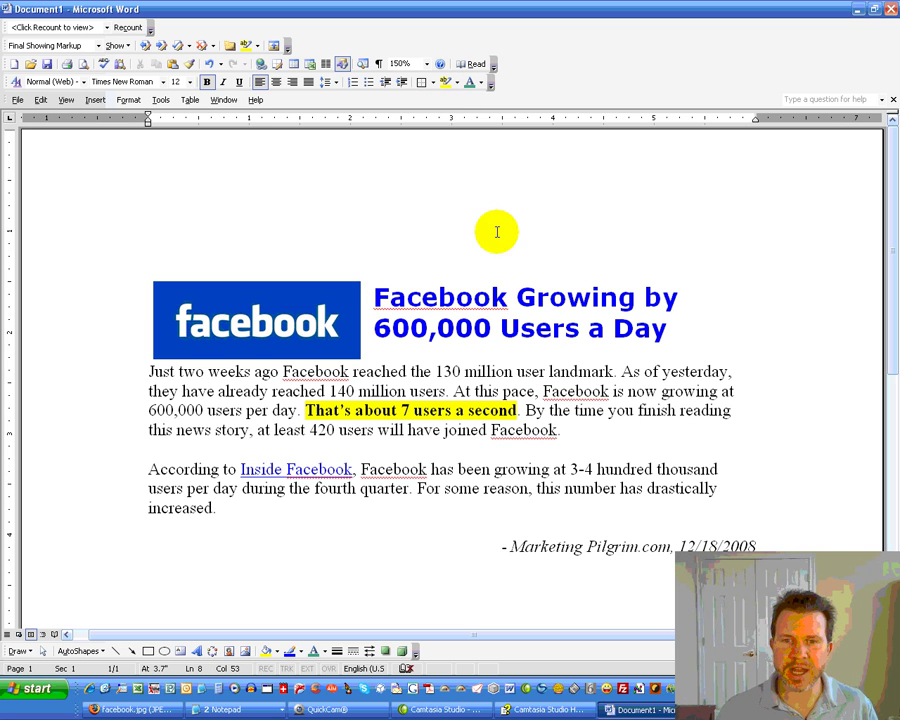
{"action": "key", "text": "Right"}
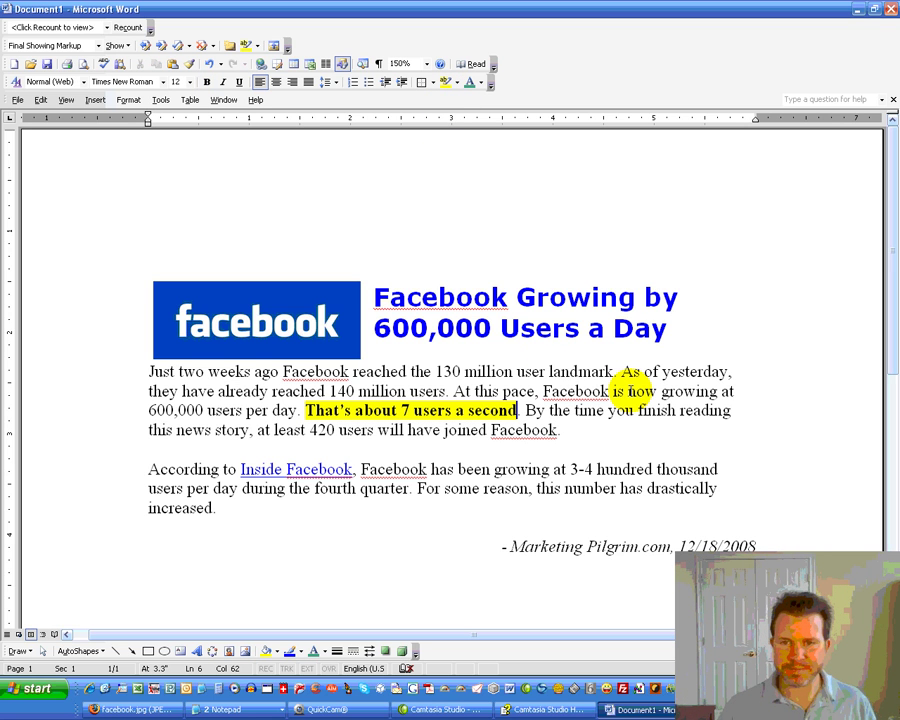
Step: Capture the logo and article region of the Word page with SnagIt's Ctrl+Shift+P region capture
{"action": "left_click", "coordinate": [578, 371]}
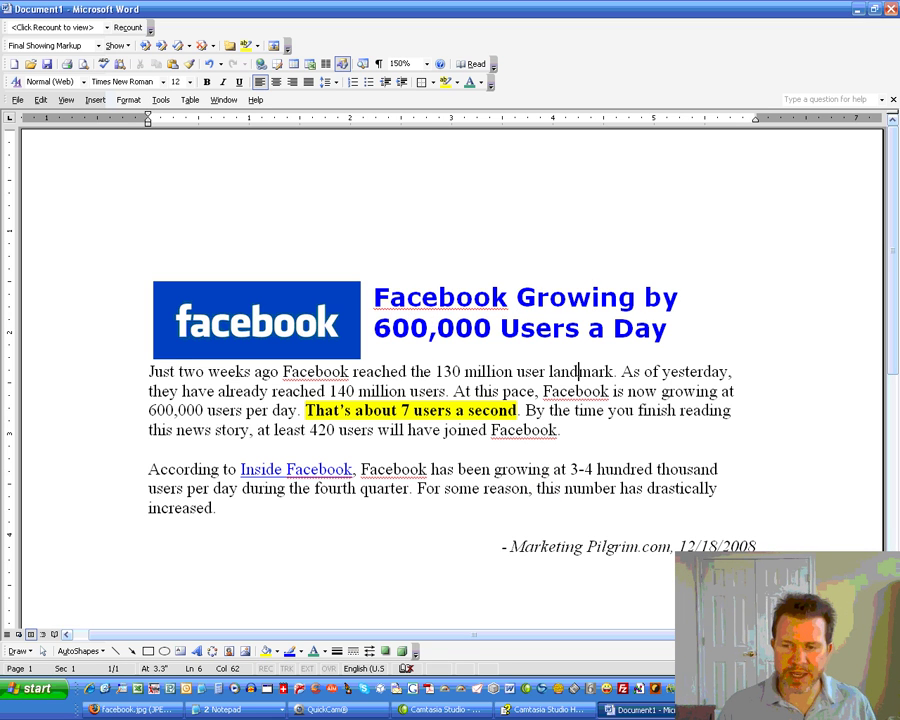
{"action": "left_click", "coordinate": [860, 688]}
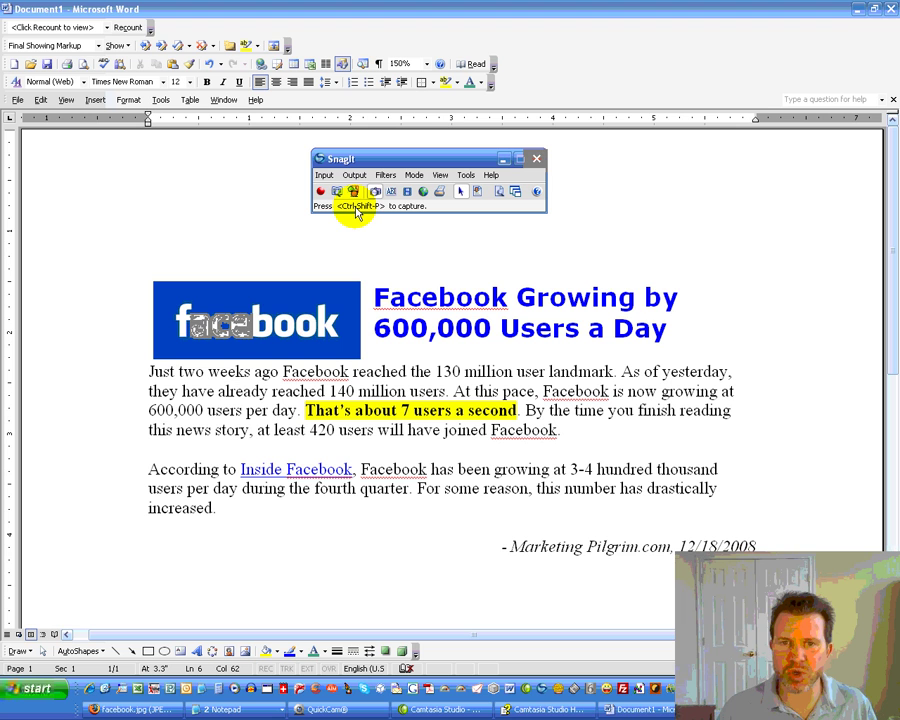
{"action": "left_click", "coordinate": [504, 158]}
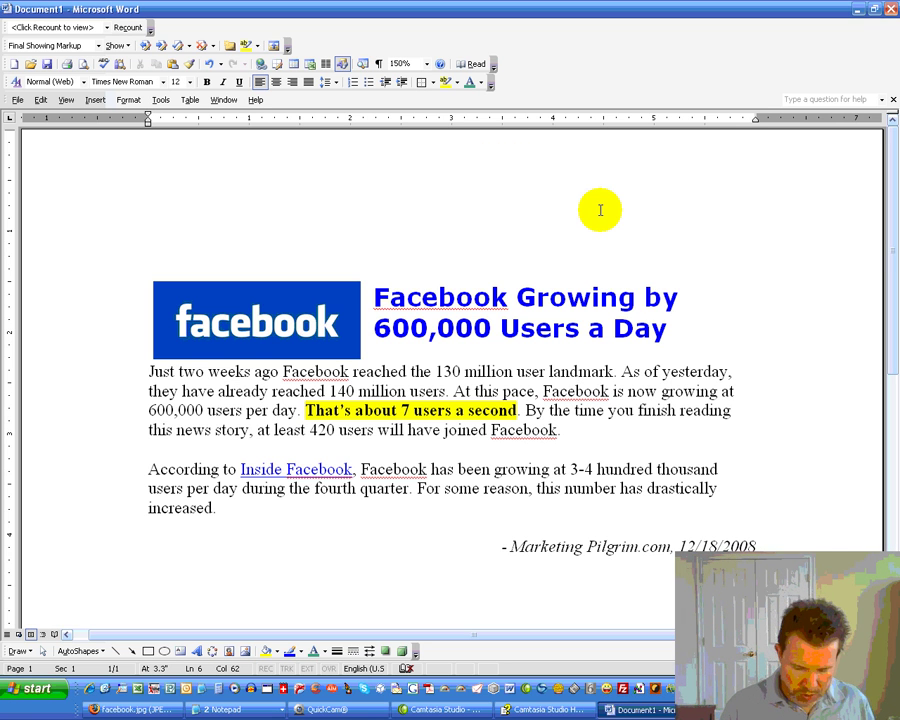
{"action": "key", "text": "ctrl+shift+p"}
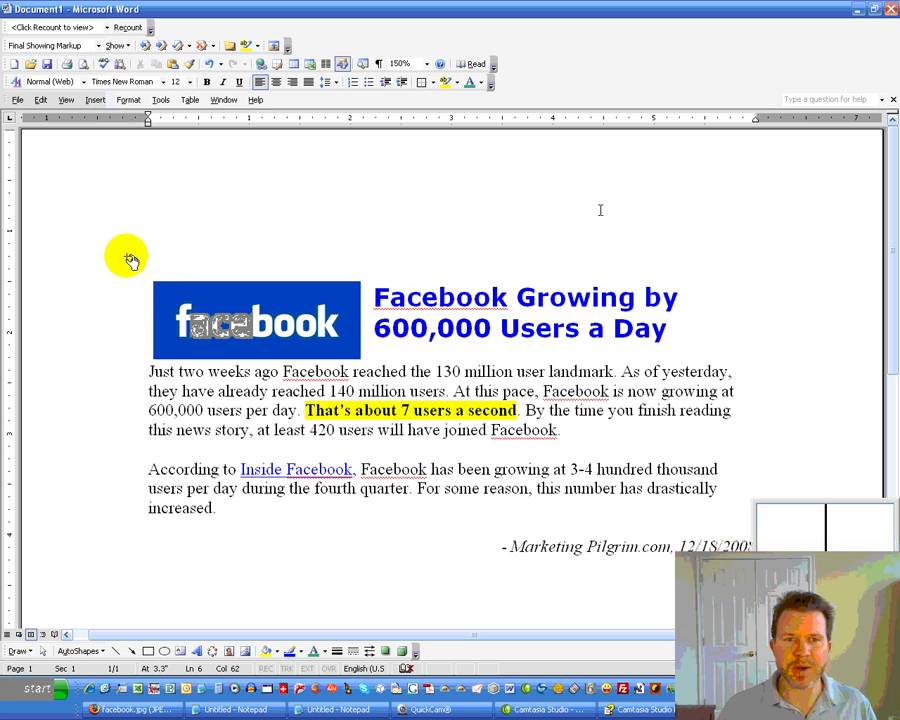
{"action": "left_click_drag", "start_coordinate": [126, 254], "coordinate": [779, 583]}
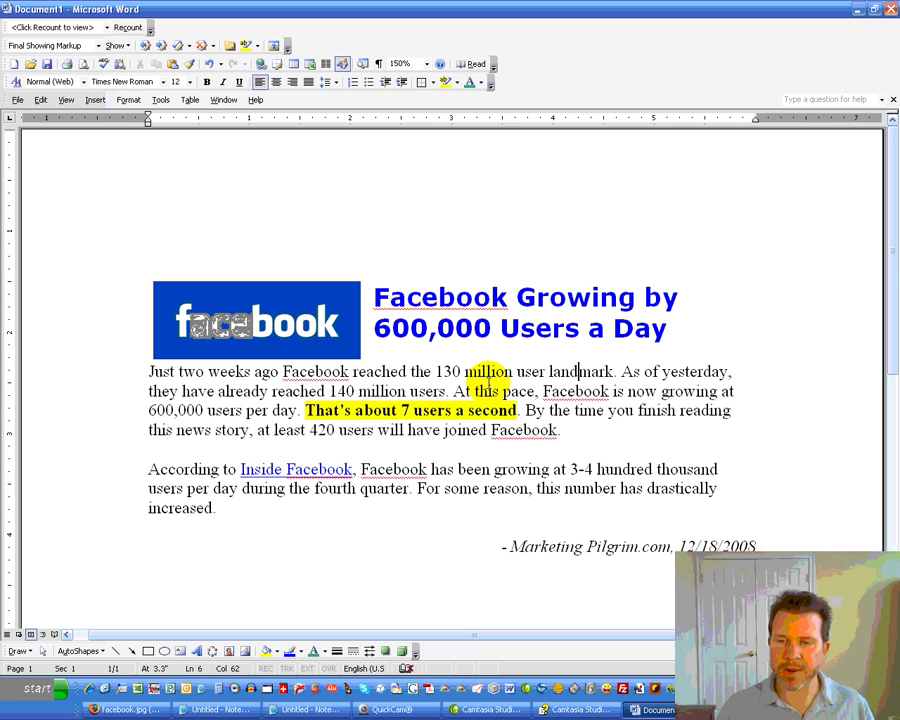
Step: Launch the SnagIt Editor from SnagIt and maximize it
{"action": "left_click", "coordinate": [850, 688]}
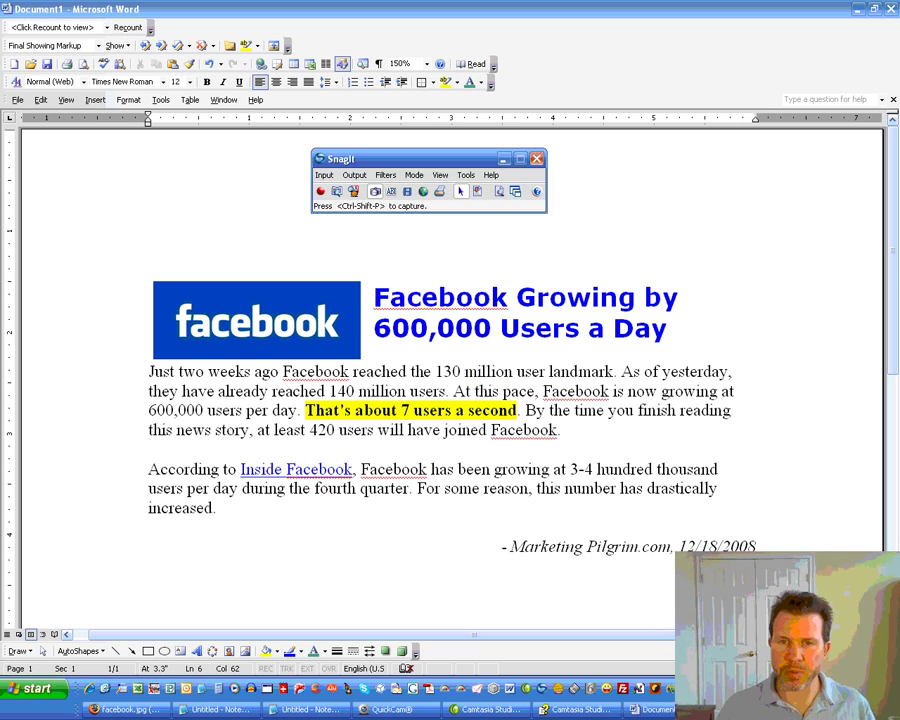
{"action": "left_click", "coordinate": [467, 176]}
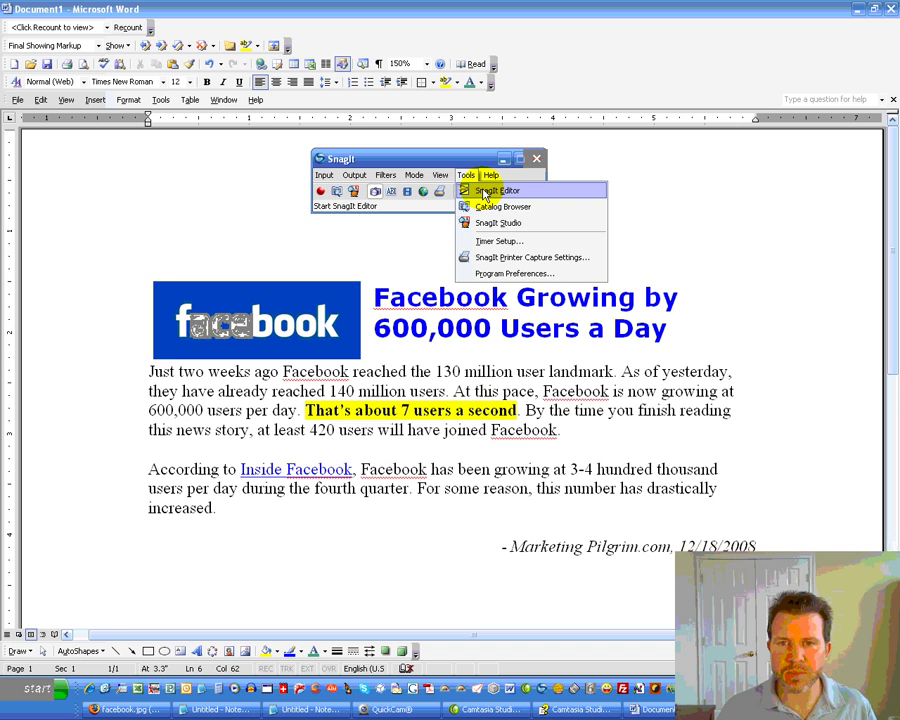
{"action": "left_click", "coordinate": [486, 192]}
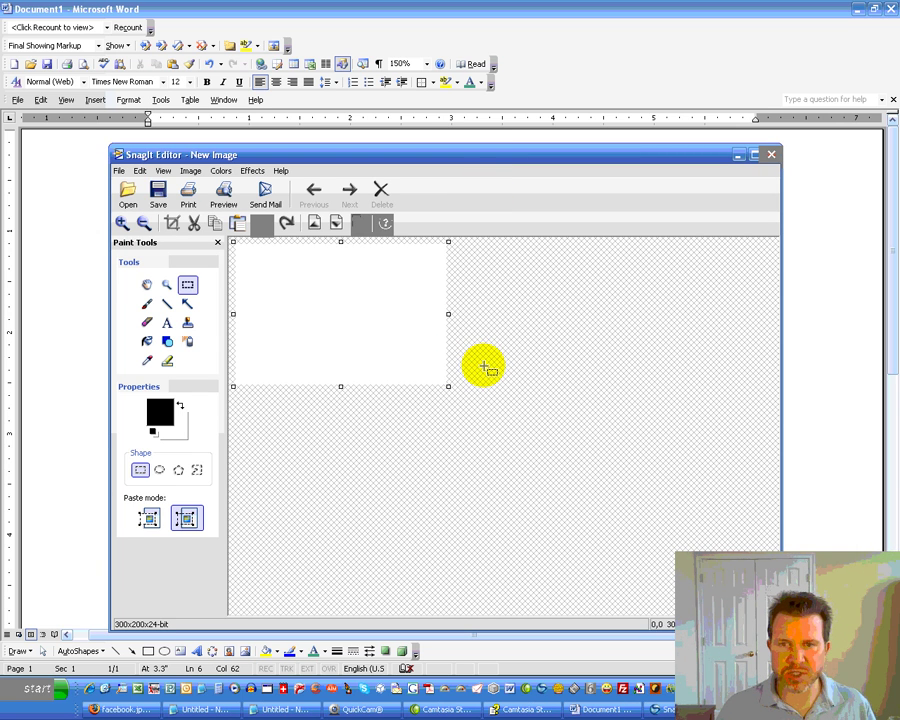
{"action": "left_click", "coordinate": [756, 158]}
Step: Paste the captured article image, accepting enlargement of the canvas
{"action": "left_click", "coordinate": [28, 25]}
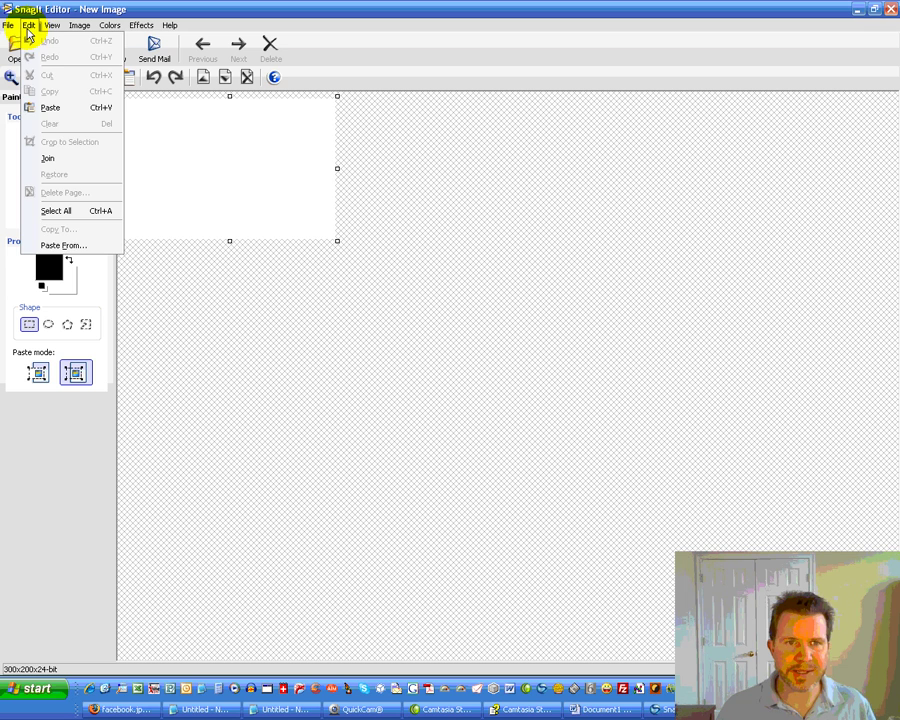
{"action": "left_click", "coordinate": [75, 116]}
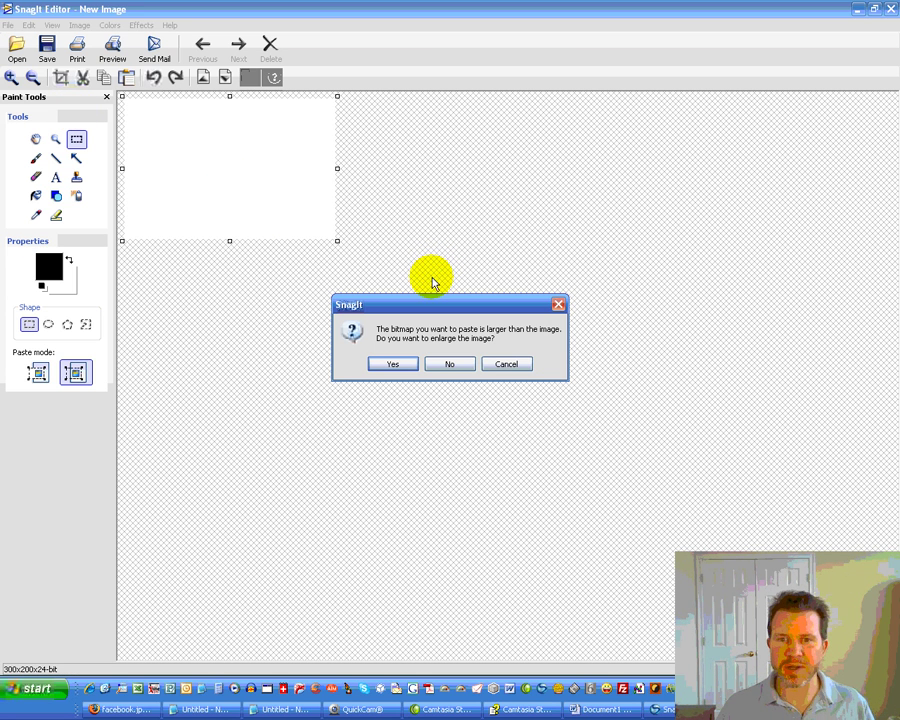
{"action": "left_click", "coordinate": [395, 363]}
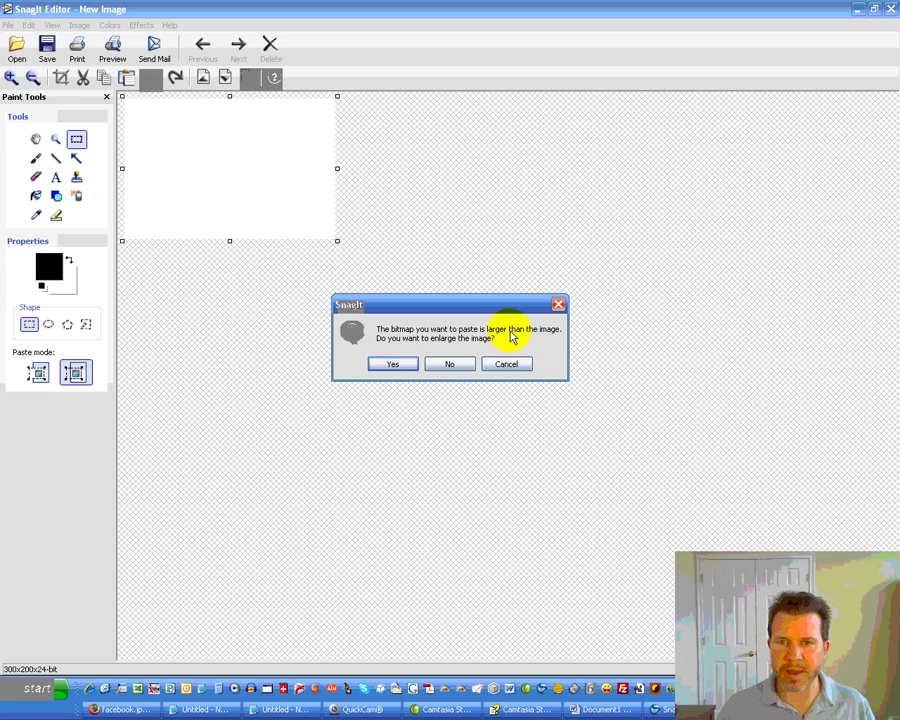
{"action": "left_click", "coordinate": [392, 365]}
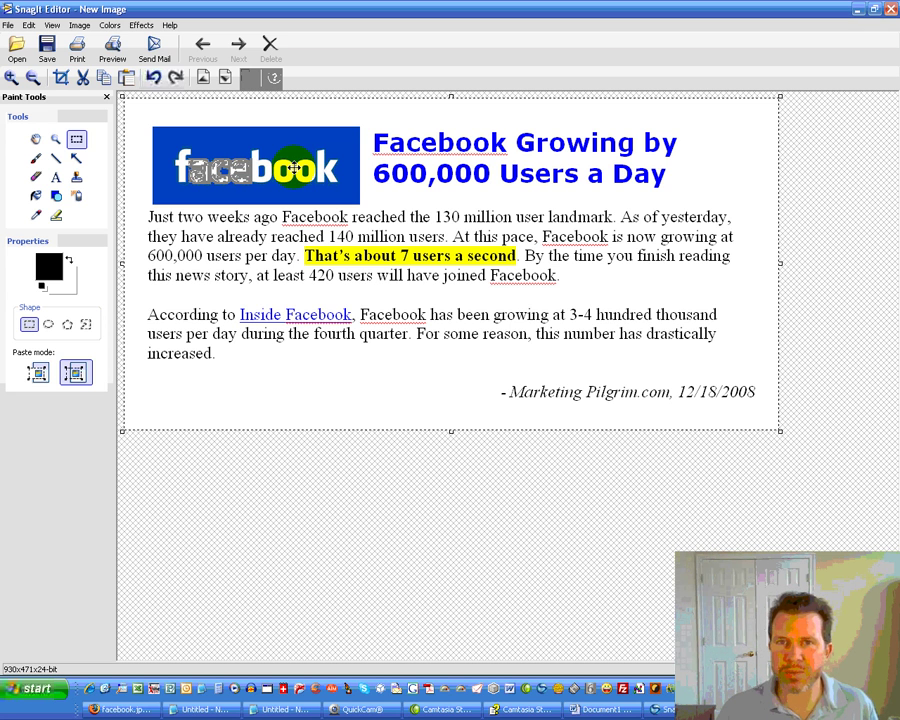
Step: Apply the Torn Edge effect with drop shadow (effect size 4, shadow depth 15) to the image
{"action": "left_click", "coordinate": [140, 25]}
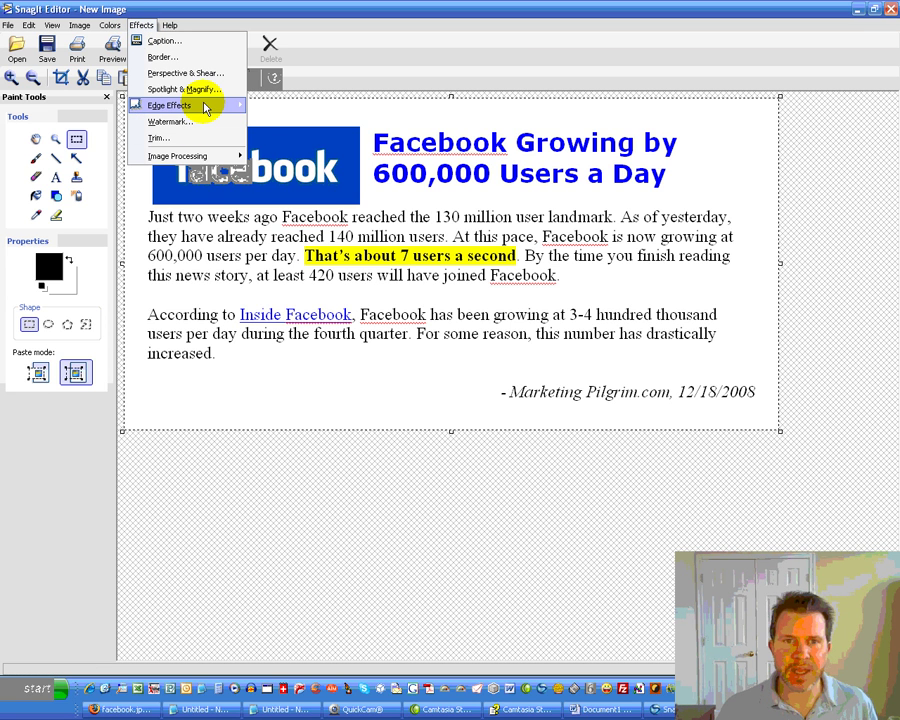
{"action": "mouse_move", "coordinate": [215, 105]}
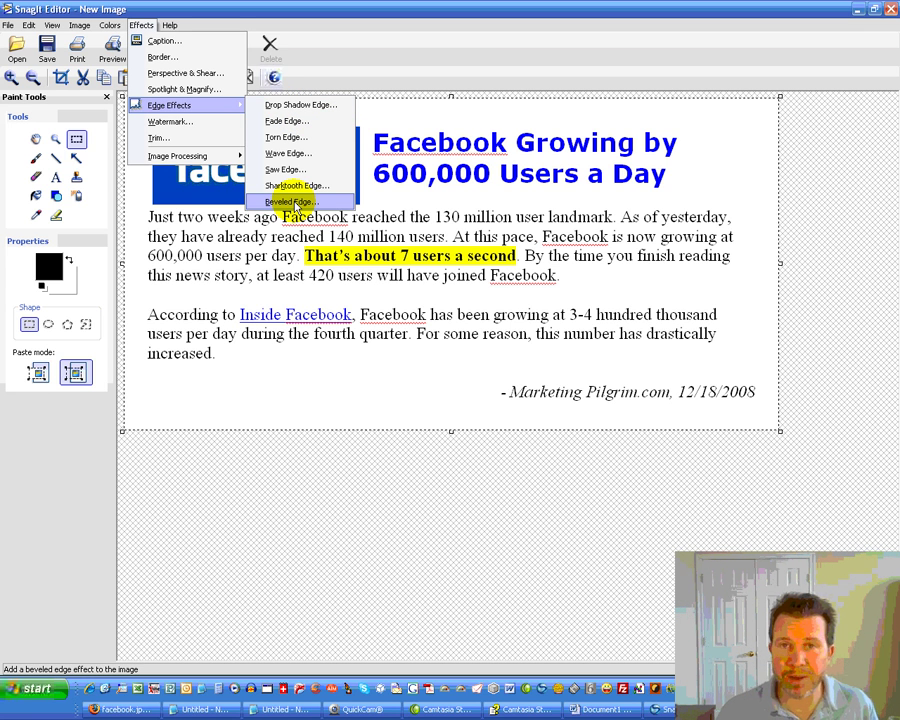
{"action": "left_click", "coordinate": [290, 143]}
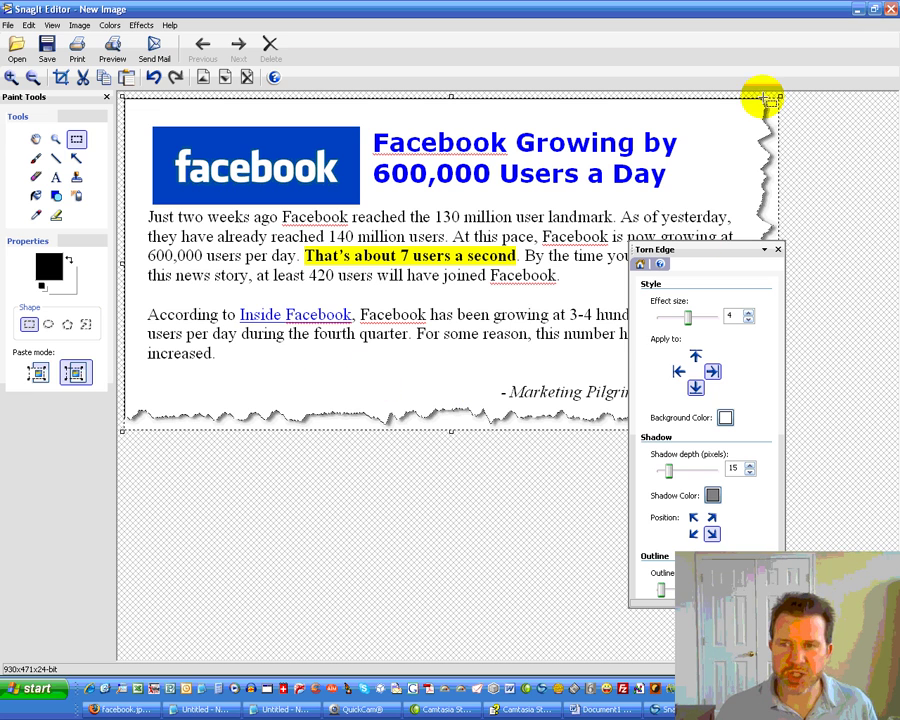
Step: Tear the top and left edges too, keep effect size 4, add an outline, and set shadow depth 22
{"action": "left_click", "coordinate": [695, 356]}
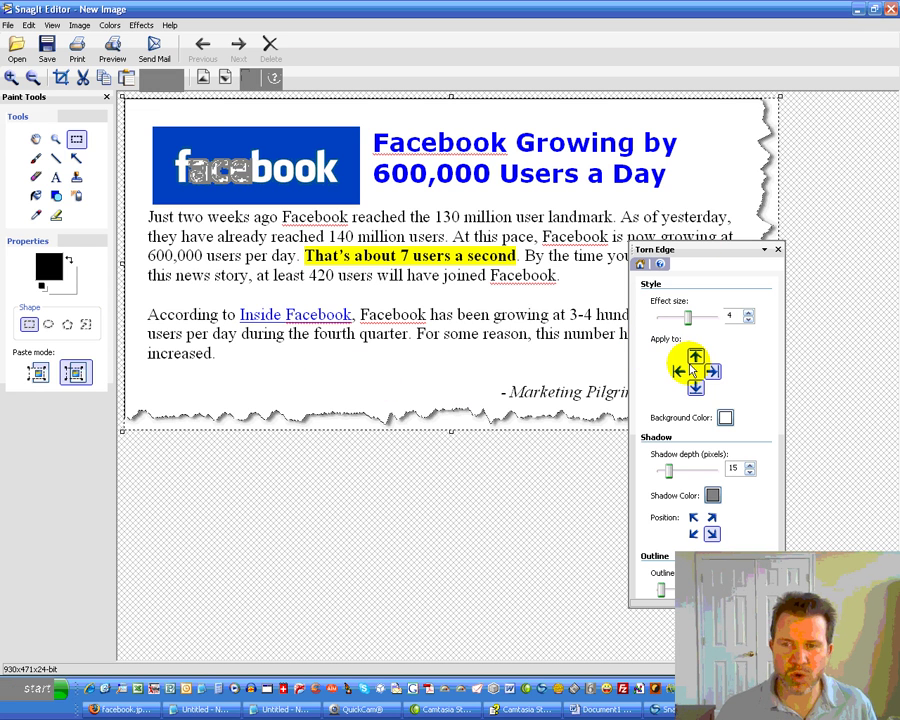
{"action": "left_click", "coordinate": [680, 371]}
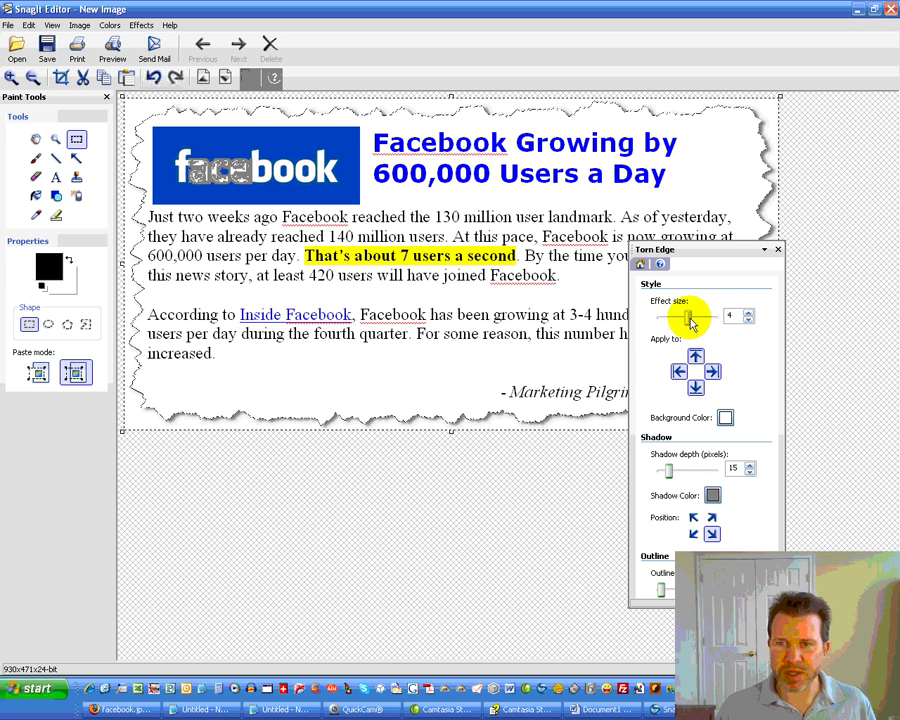
{"action": "left_click_drag", "start_coordinate": [689, 318], "coordinate": [700, 320]}
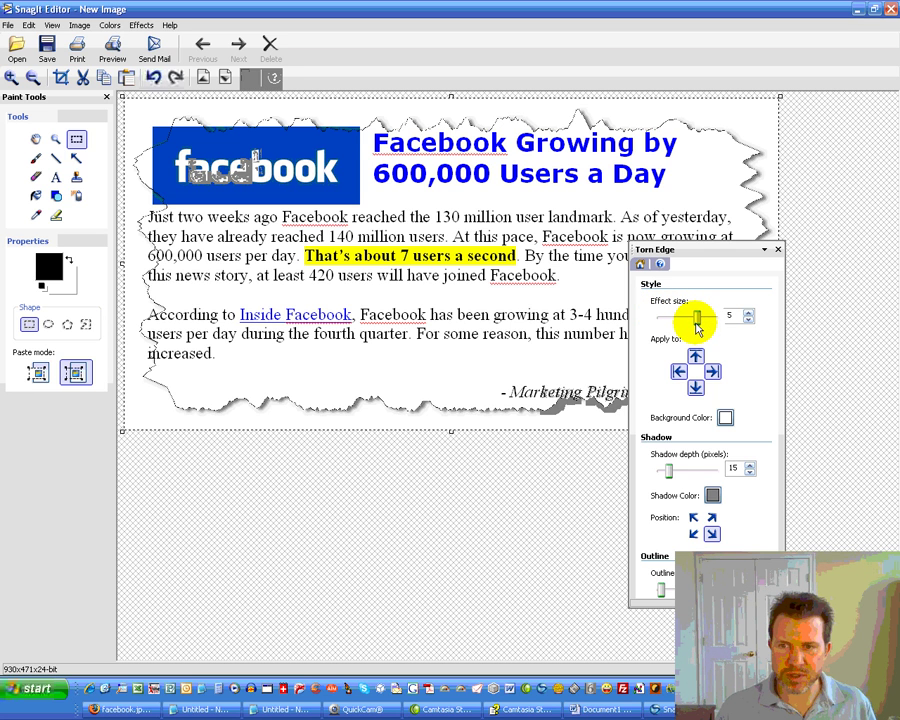
{"action": "left_click_drag", "start_coordinate": [697, 322], "coordinate": [688, 322]}
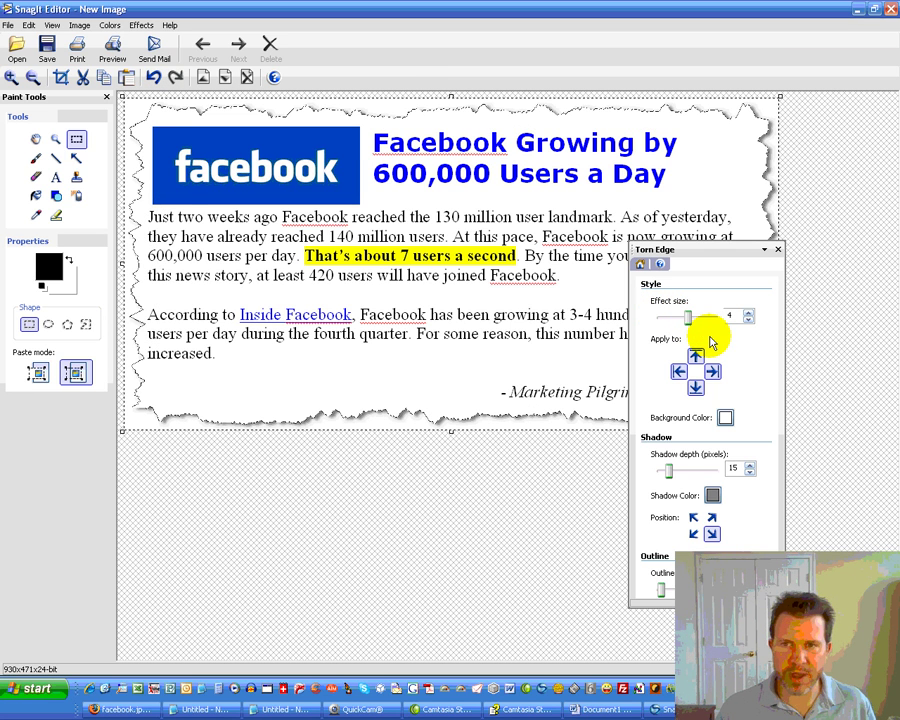
{"action": "left_click", "coordinate": [664, 595]}
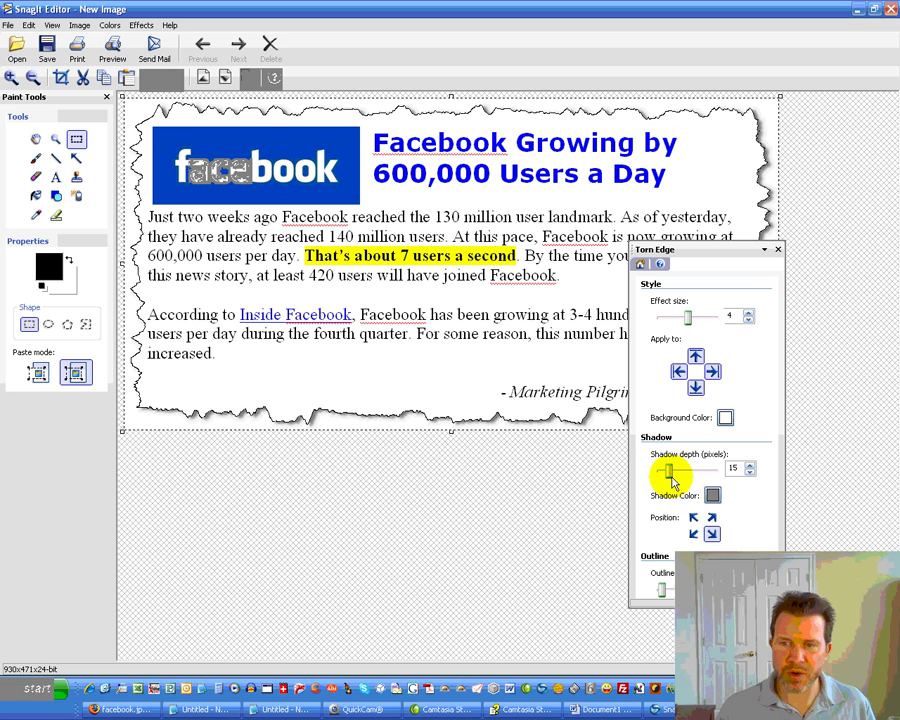
{"action": "left_click_drag", "start_coordinate": [673, 480], "coordinate": [677, 476]}
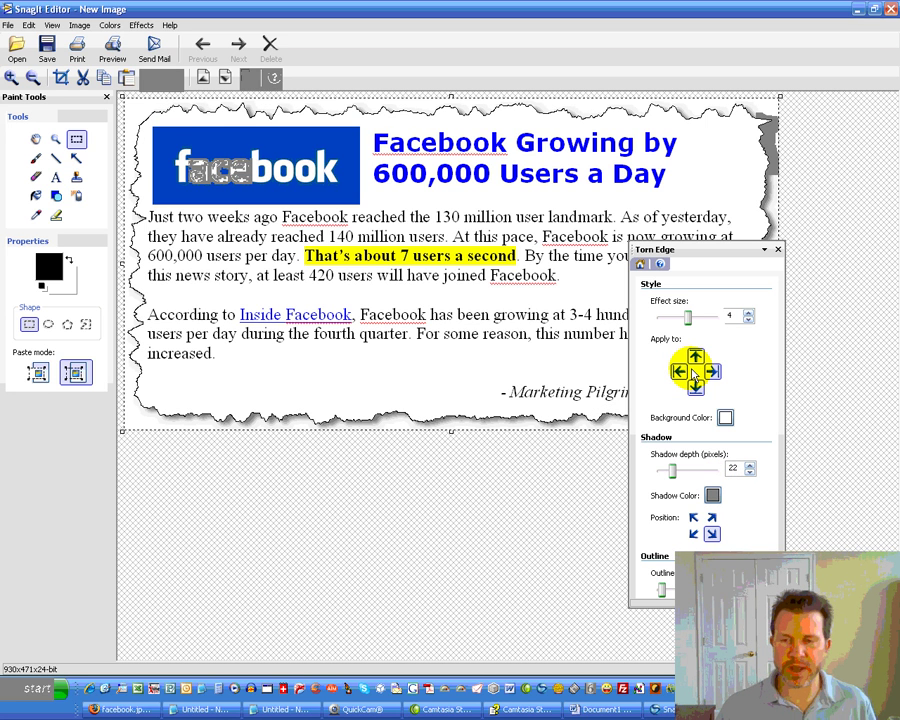
Step: Use Save As to store the torn-edge image on the Desktop as 'facebook' in PNG format
{"action": "left_click", "coordinate": [9, 26]}
{"action": "left_click", "coordinate": [40, 91]}
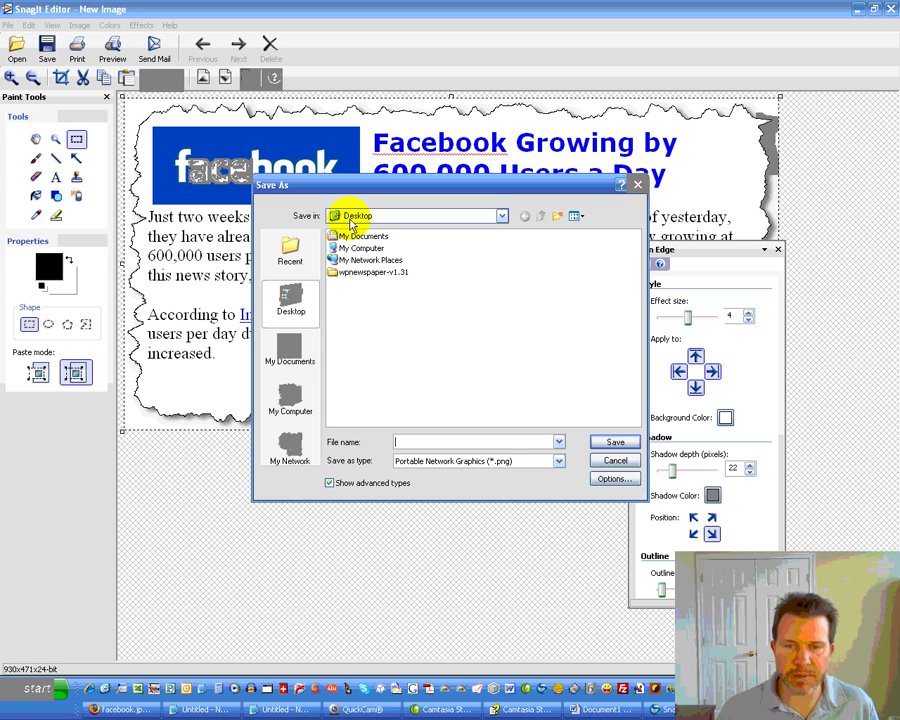
{"action": "left_click_drag", "start_coordinate": [426, 187], "coordinate": [407, 123]}
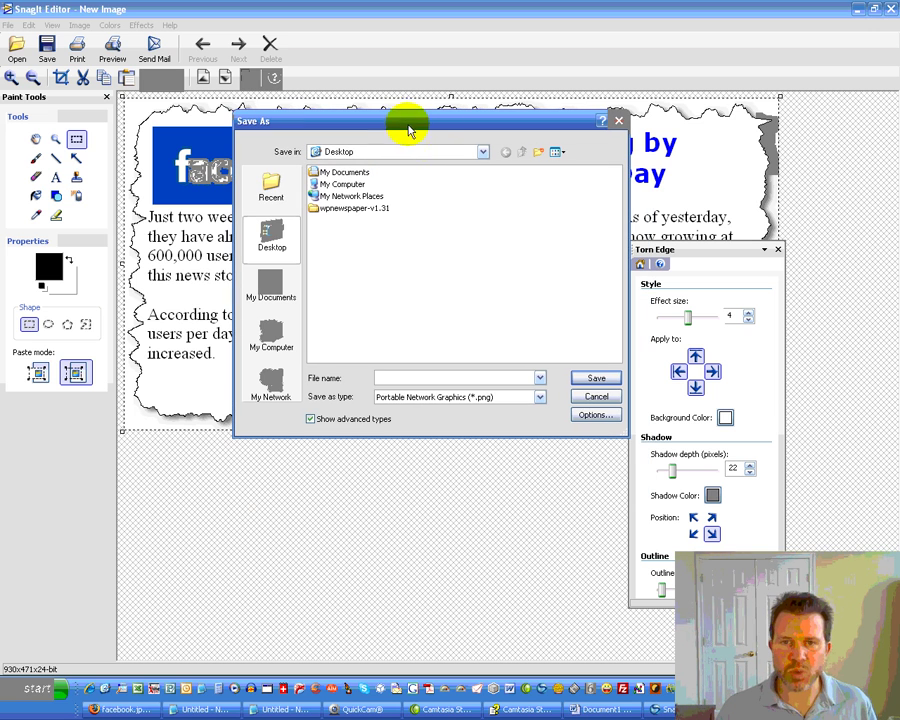
{"action": "left_click", "coordinate": [490, 403]}
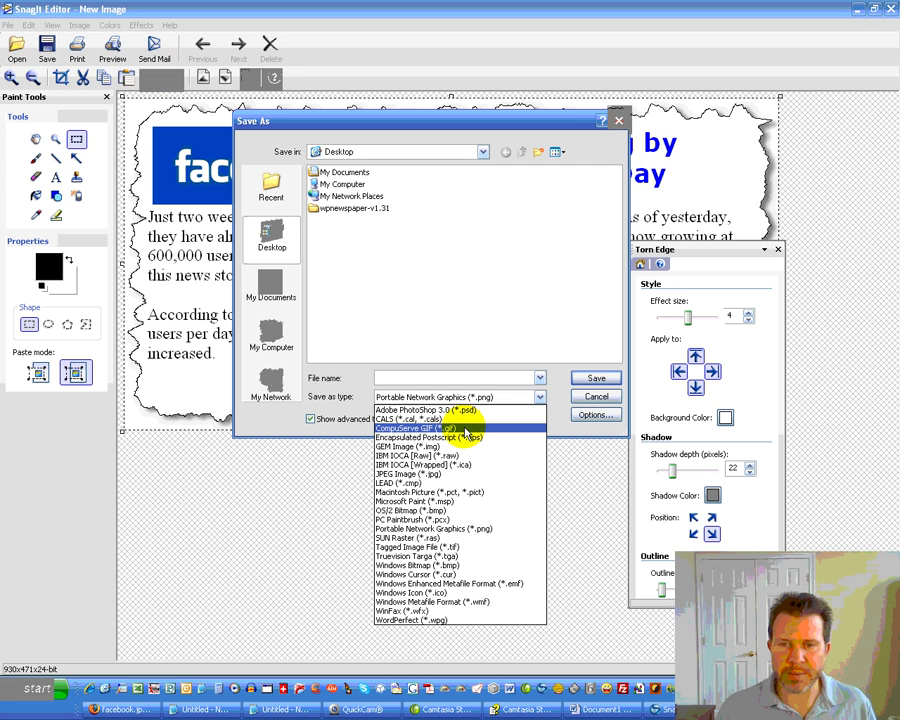
{"action": "left_click", "coordinate": [490, 396]}
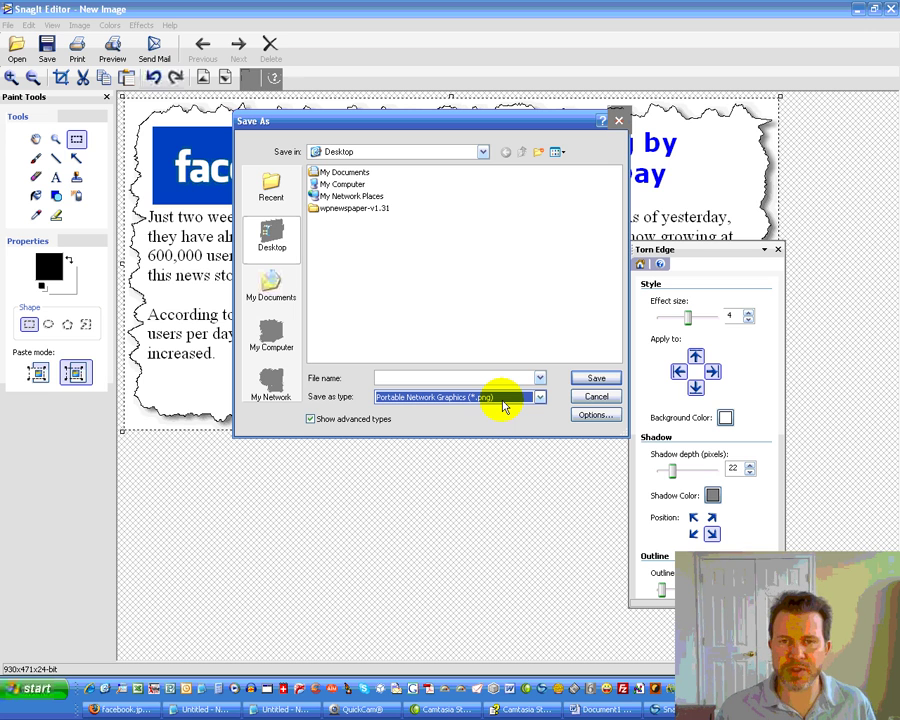
{"action": "left_click", "coordinate": [467, 376]}
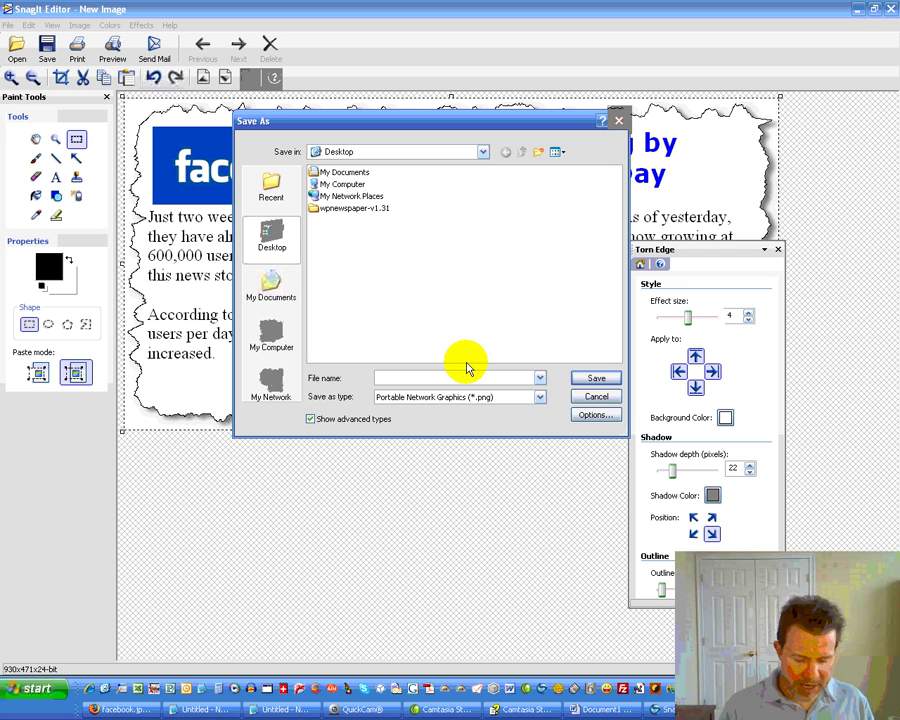
{"action": "type", "text": "facebook"}
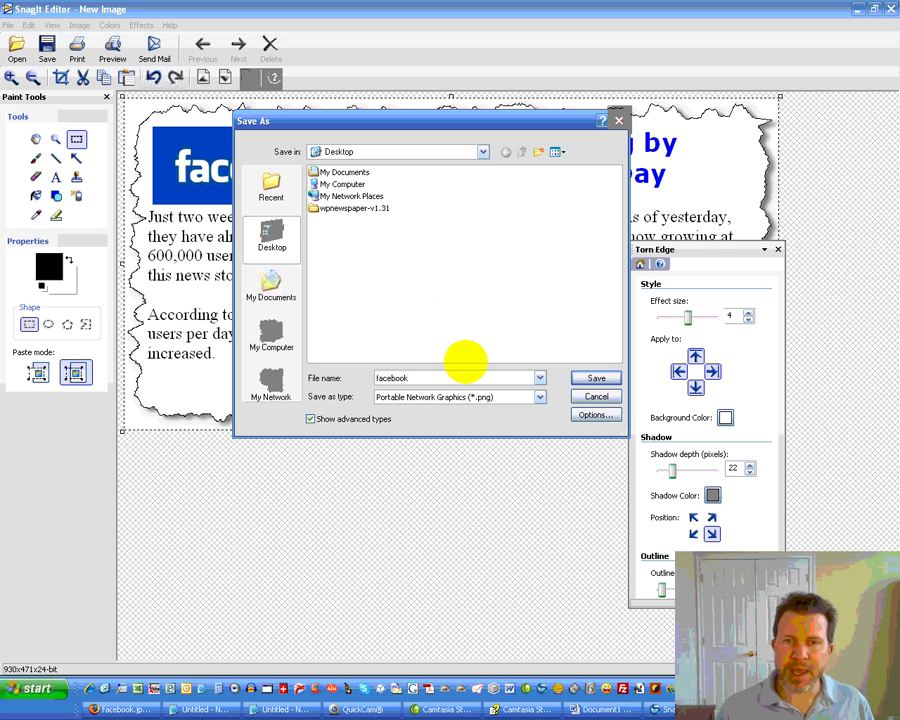
{"action": "key", "text": "Return"}
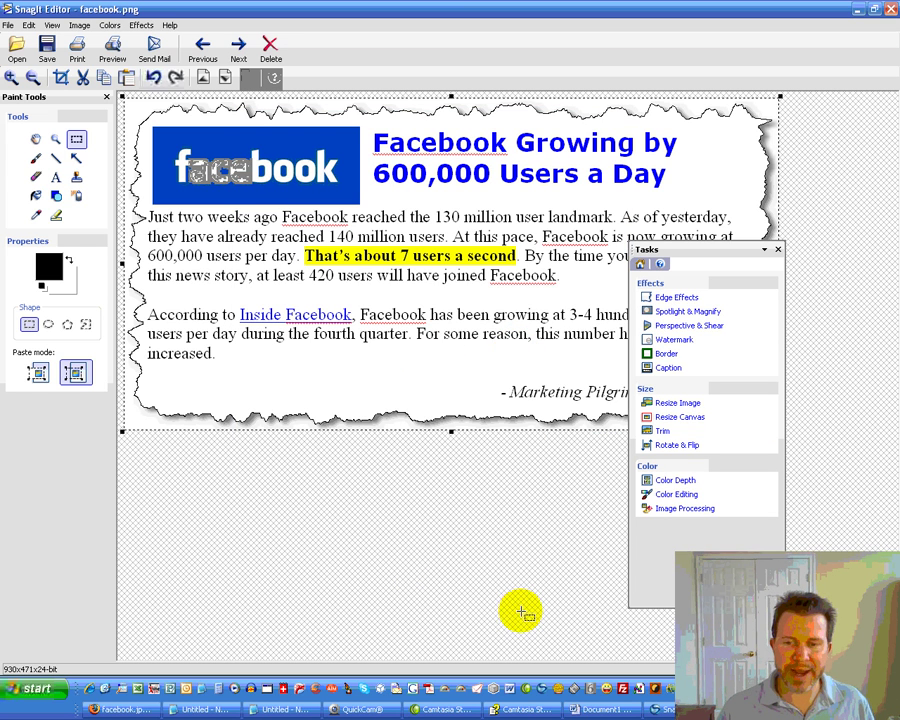
Step: Back in Word, place the cursor after the article's date line and centre that paragraph
{"action": "left_click", "coordinate": [601, 711]}
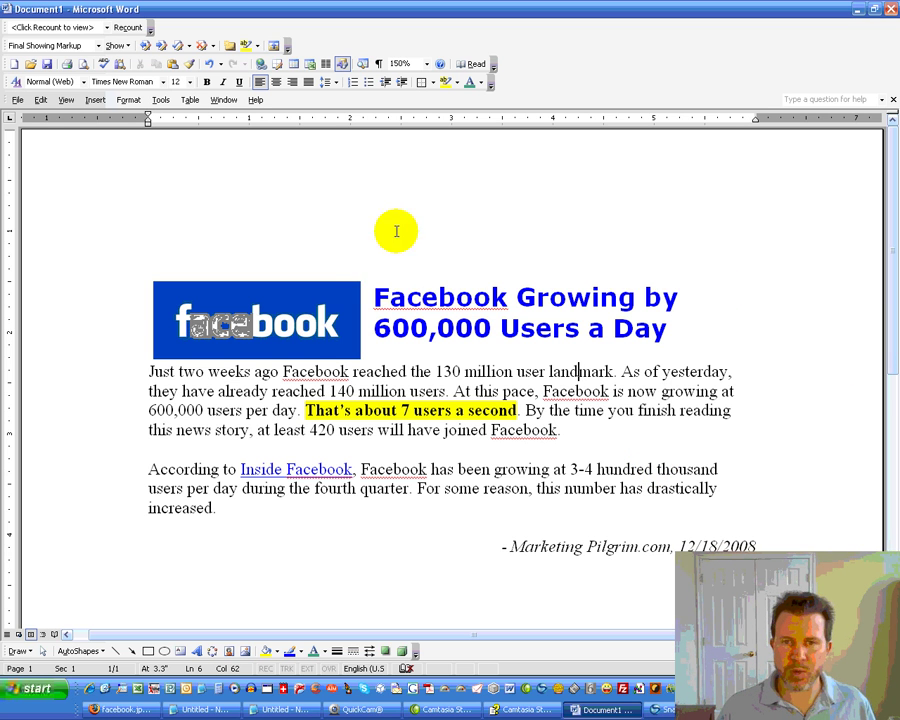
{"action": "scroll", "coordinate": [886, 347], "scroll_direction": "down", "scroll_amount": 4}
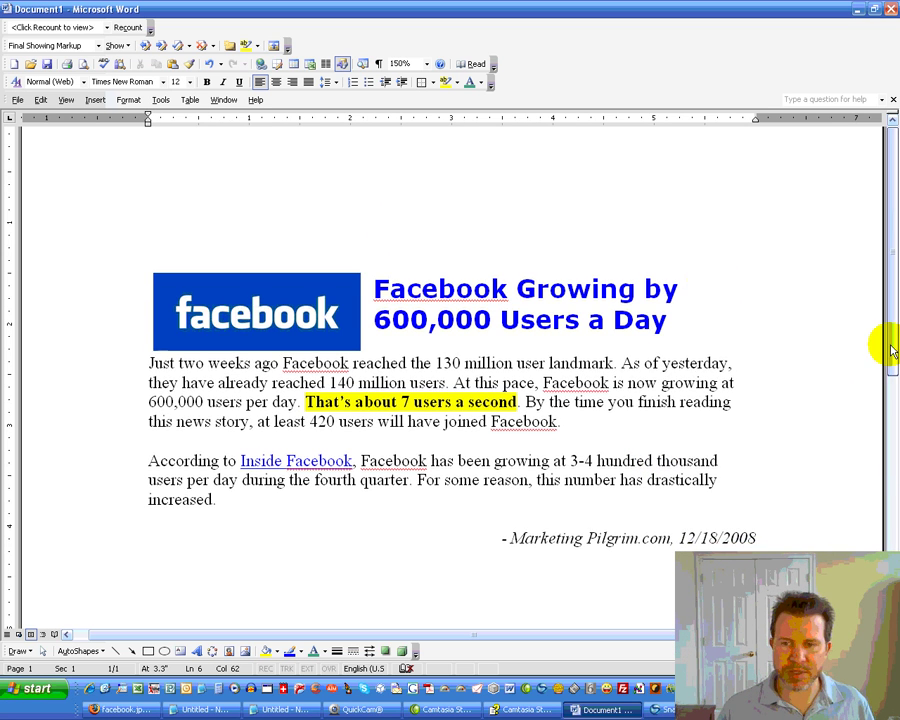
{"action": "left_click", "coordinate": [846, 334]}
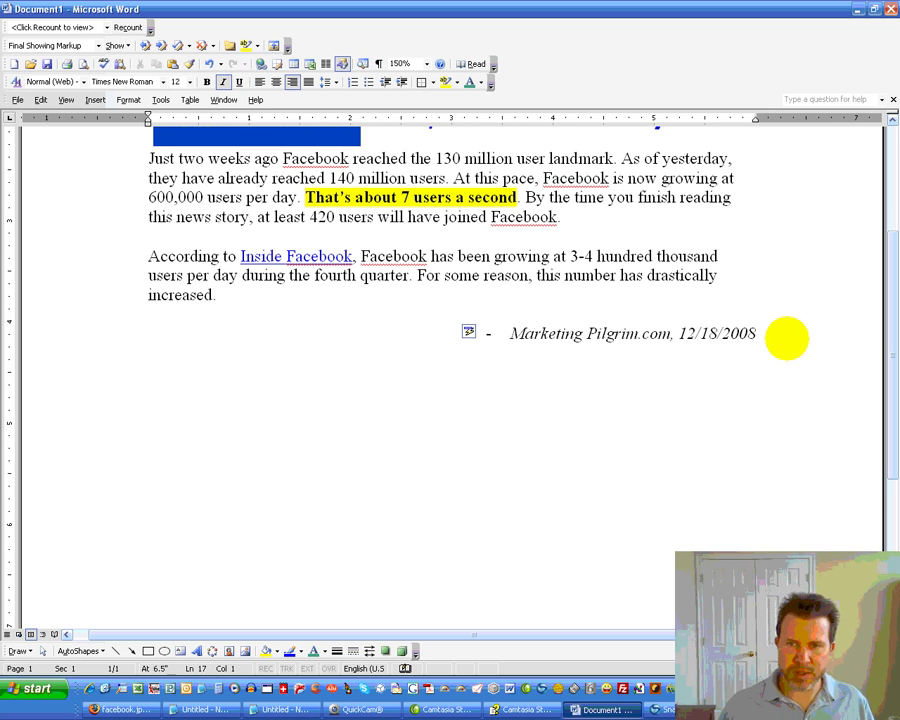
{"action": "key", "text": "ctrl+e"}
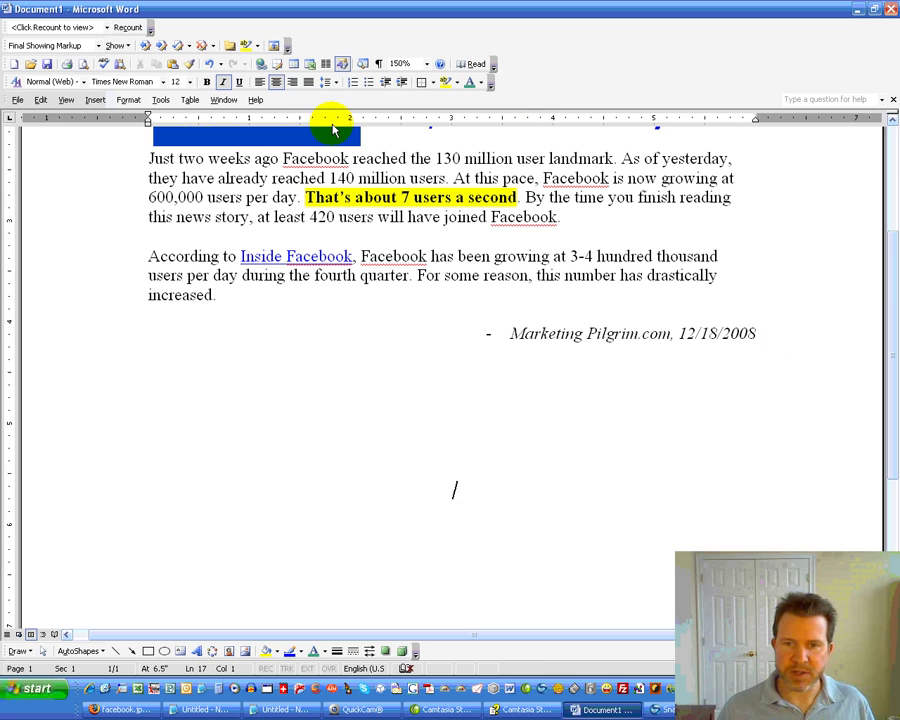
Step: Insert the facebook picture from the Desktop into the document
{"action": "left_click", "coordinate": [95, 100]}
{"action": "mouse_move", "coordinate": [110, 148]}
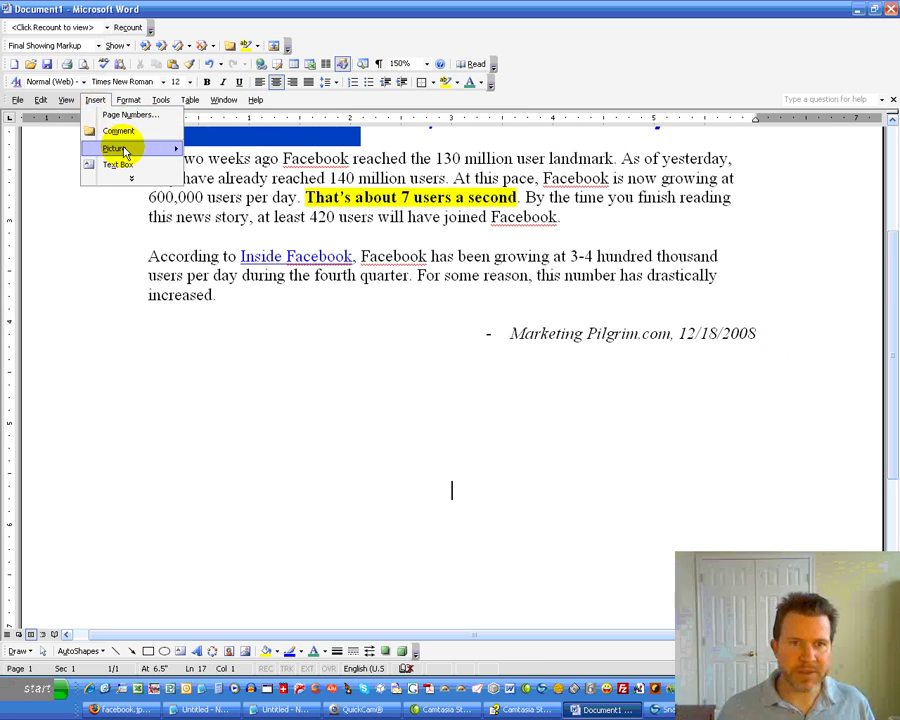
{"action": "left_click", "coordinate": [210, 152]}
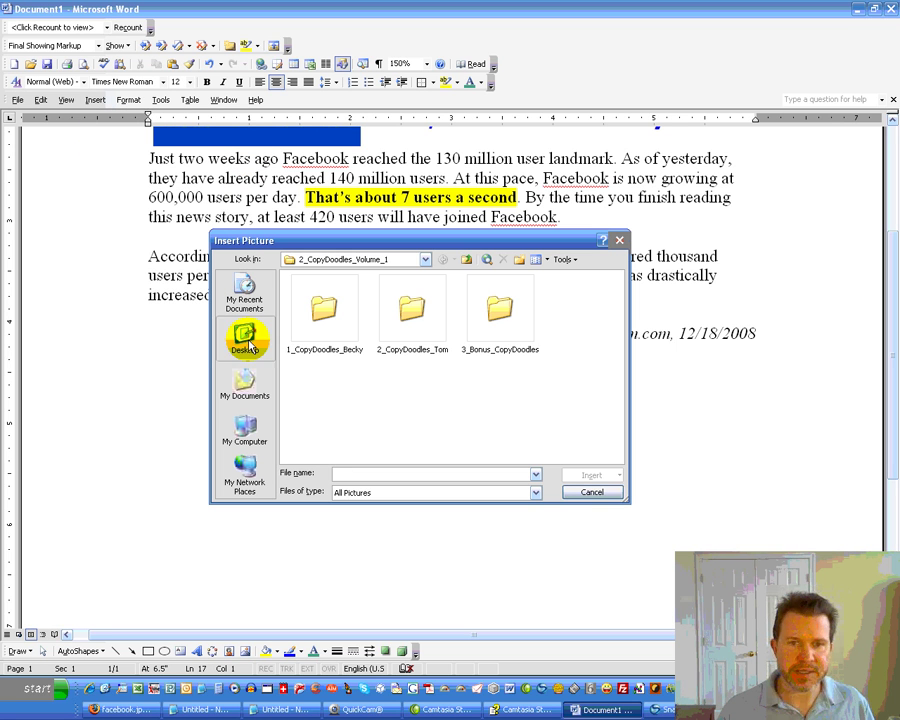
{"action": "left_click", "coordinate": [245, 338]}
{"action": "left_click", "coordinate": [412, 405]}
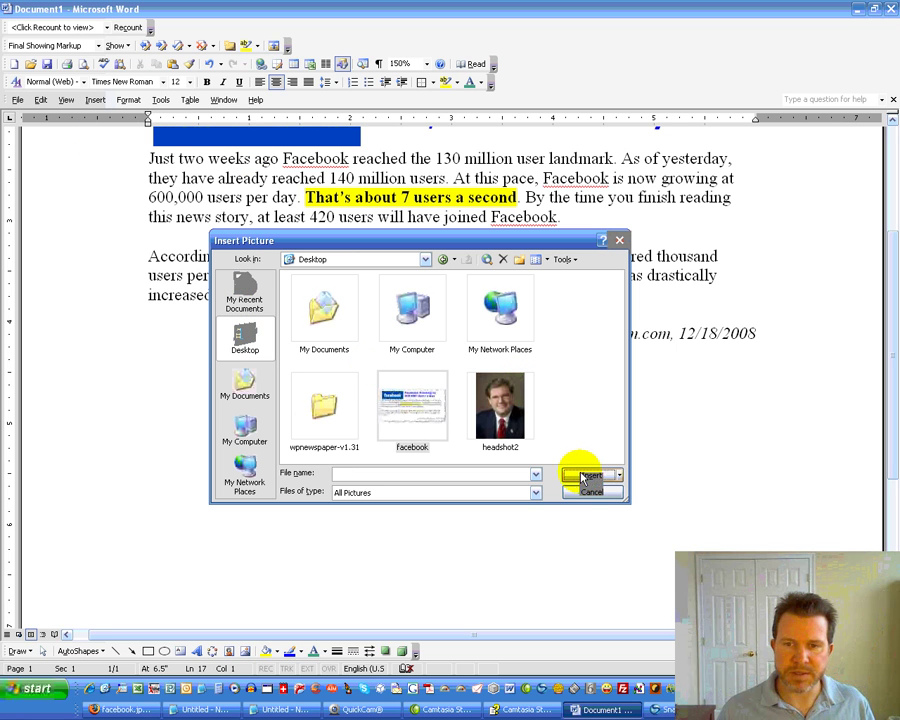
{"action": "left_click", "coordinate": [588, 476]}
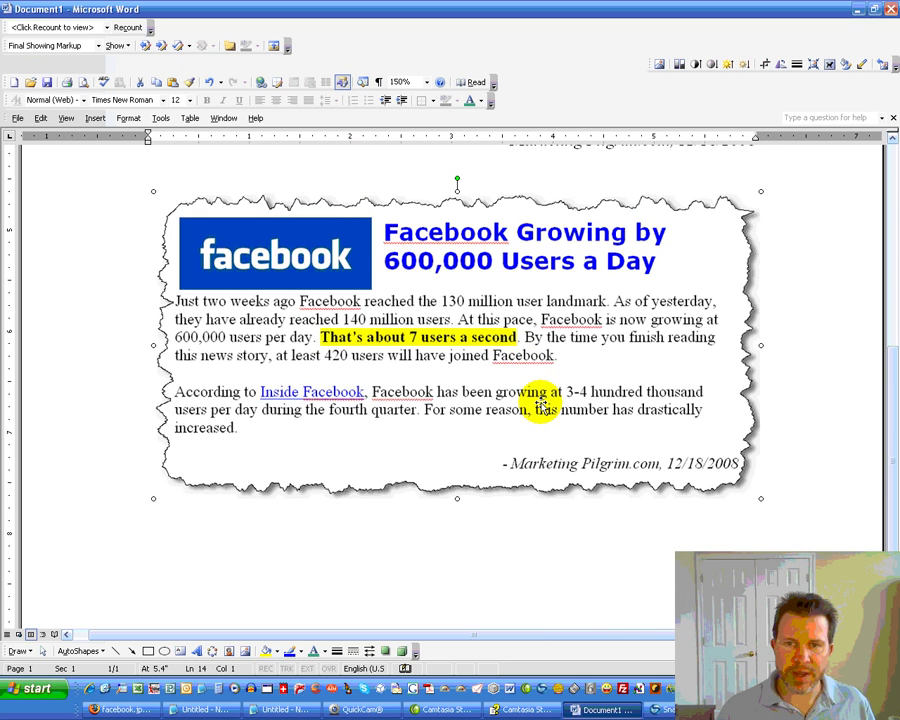
{"action": "scroll", "coordinate": [540, 405], "scroll_direction": "up", "scroll_amount": 3}
{"action": "scroll", "coordinate": [516, 456], "scroll_direction": "down", "scroll_amount": 4}
{"action": "scroll", "coordinate": [430, 360], "scroll_direction": "up", "scroll_amount": 3}
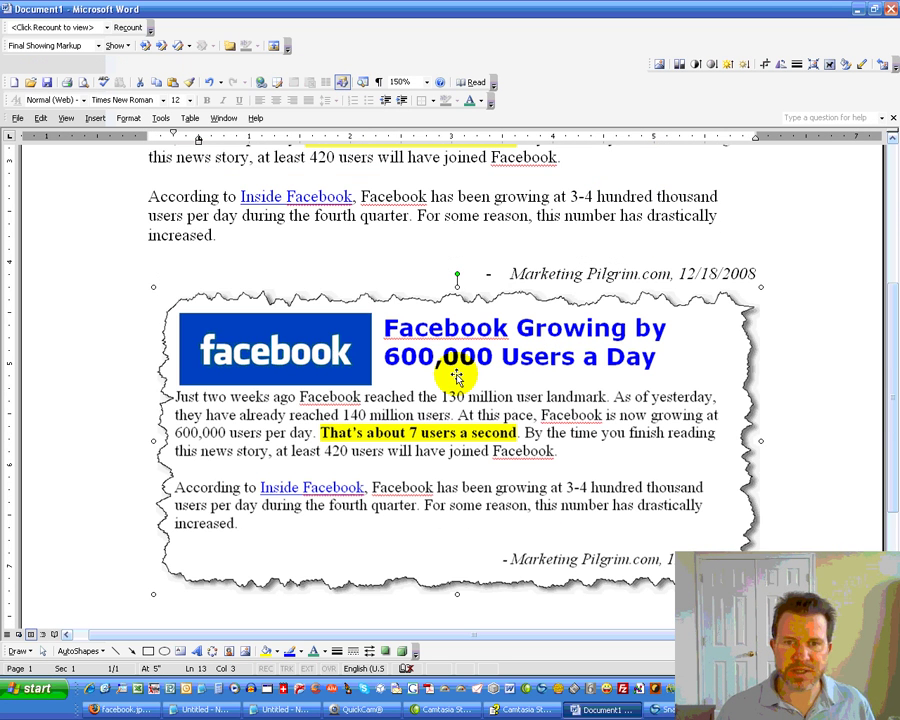